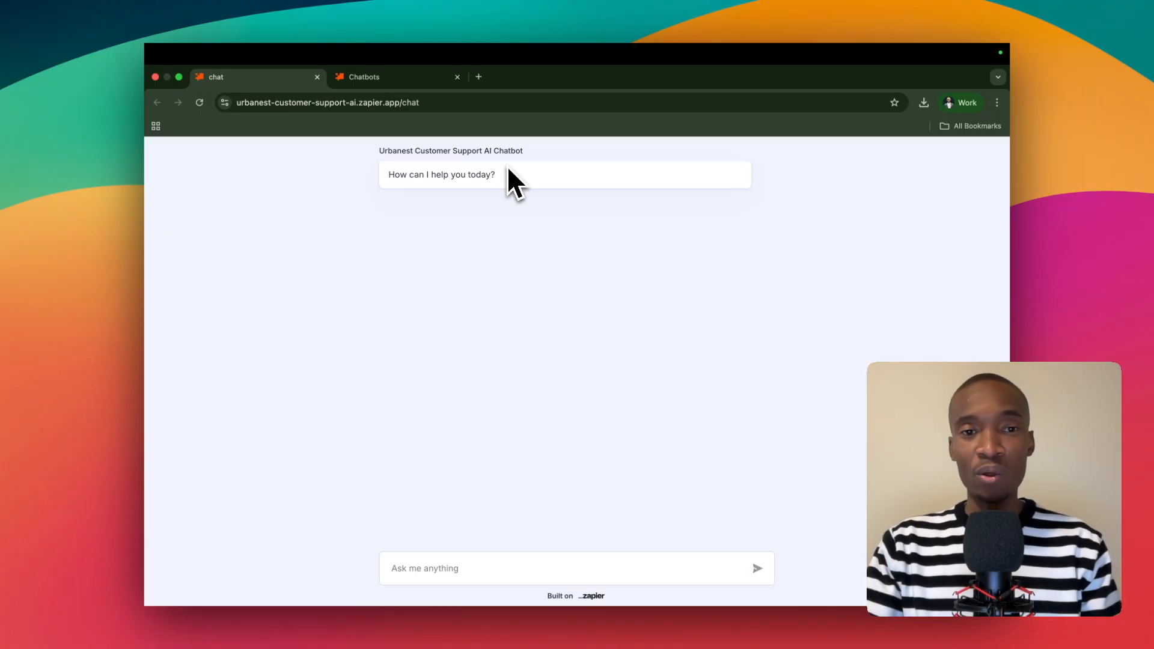
# Ask the Urbanest Customer Support AI Chatbot "tell me about urbanest".
pyautogui.rightClick(427, 320)
pyautogui.click(469, 446)
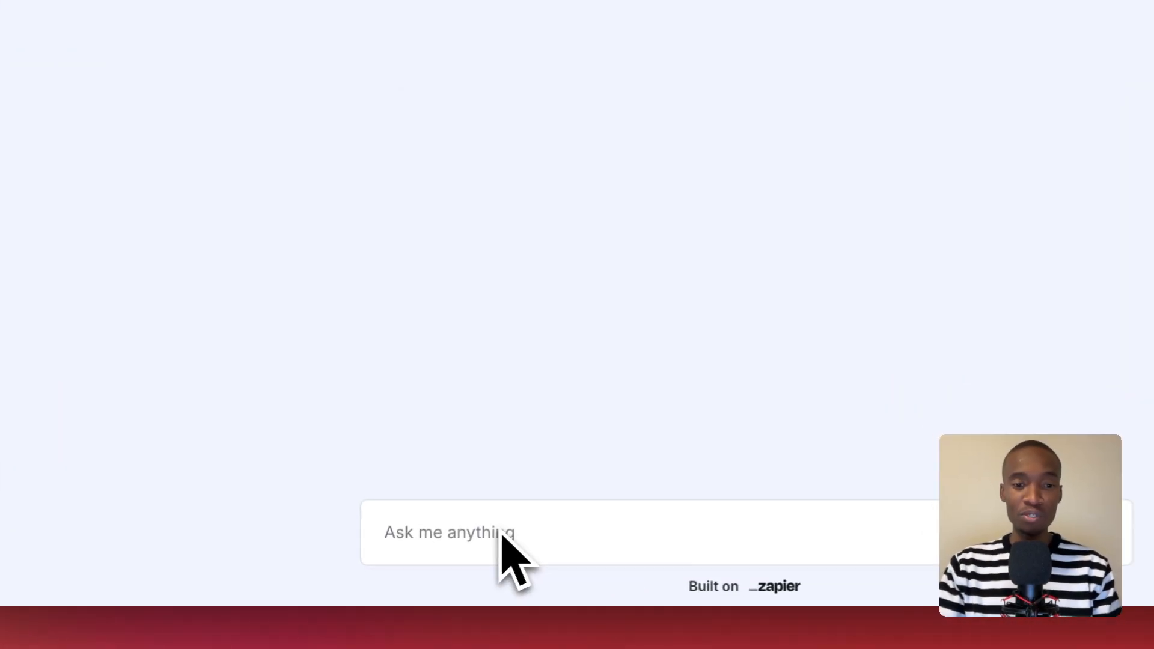
pyautogui.click(442, 566)
pyautogui.write('tell me about your')
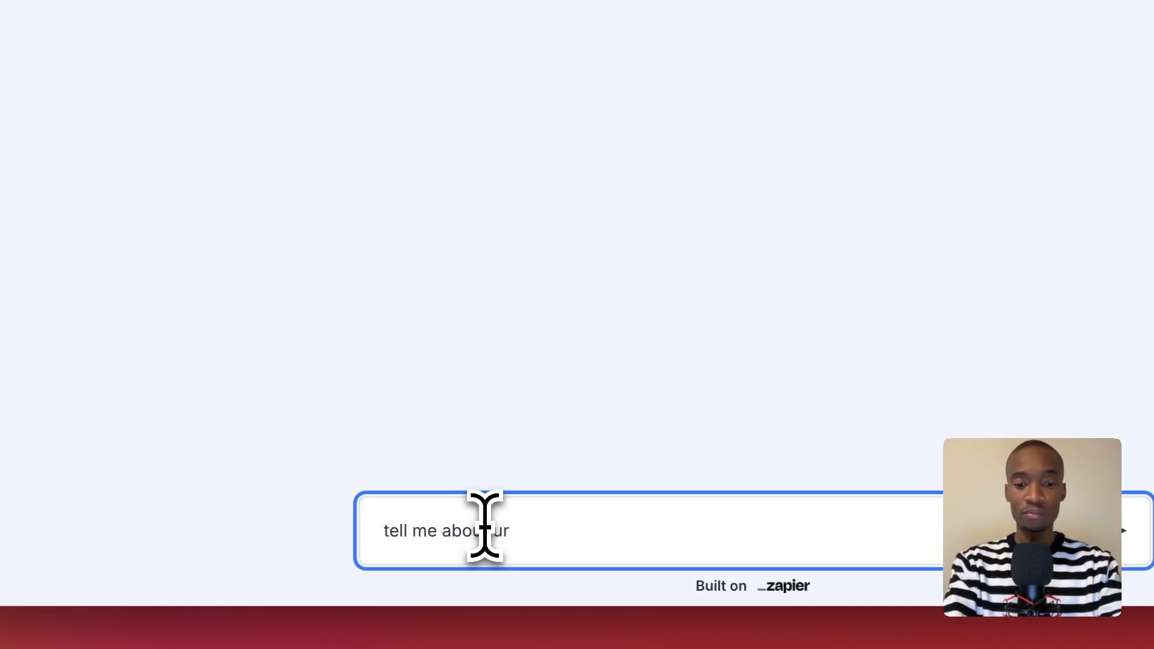
pyautogui.write('banest')
pyautogui.press('Return')
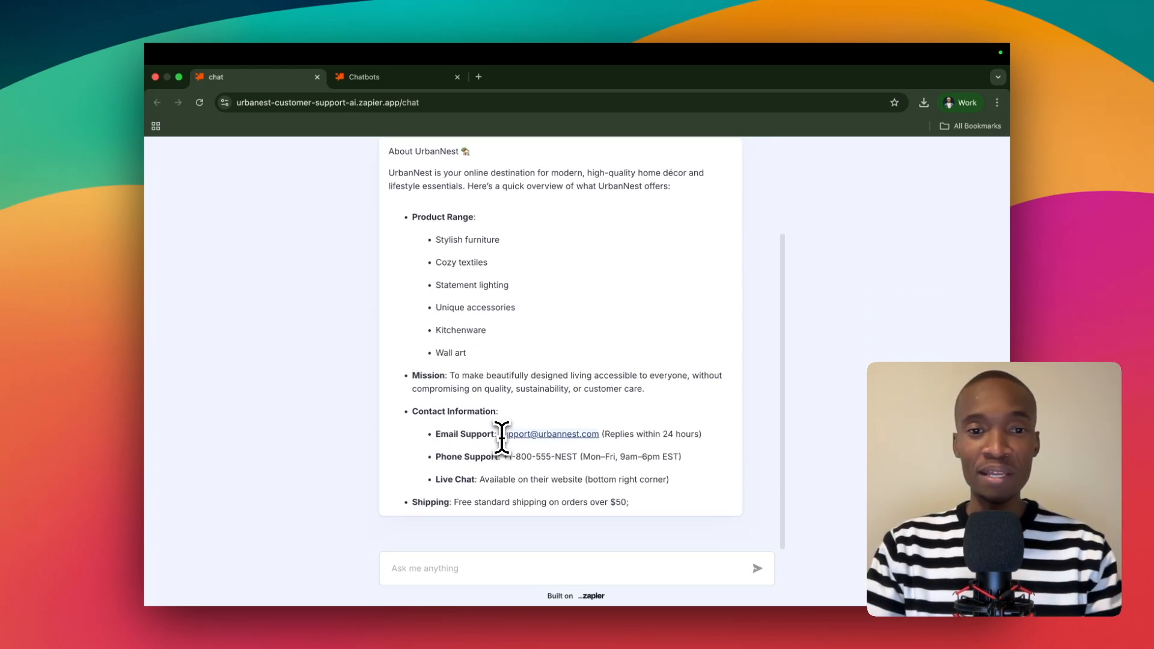
# Read through the chatbot's full answer about UrbanNest, from the product range to the contact and social media details.
pyautogui.scroll(5, 515, 414)
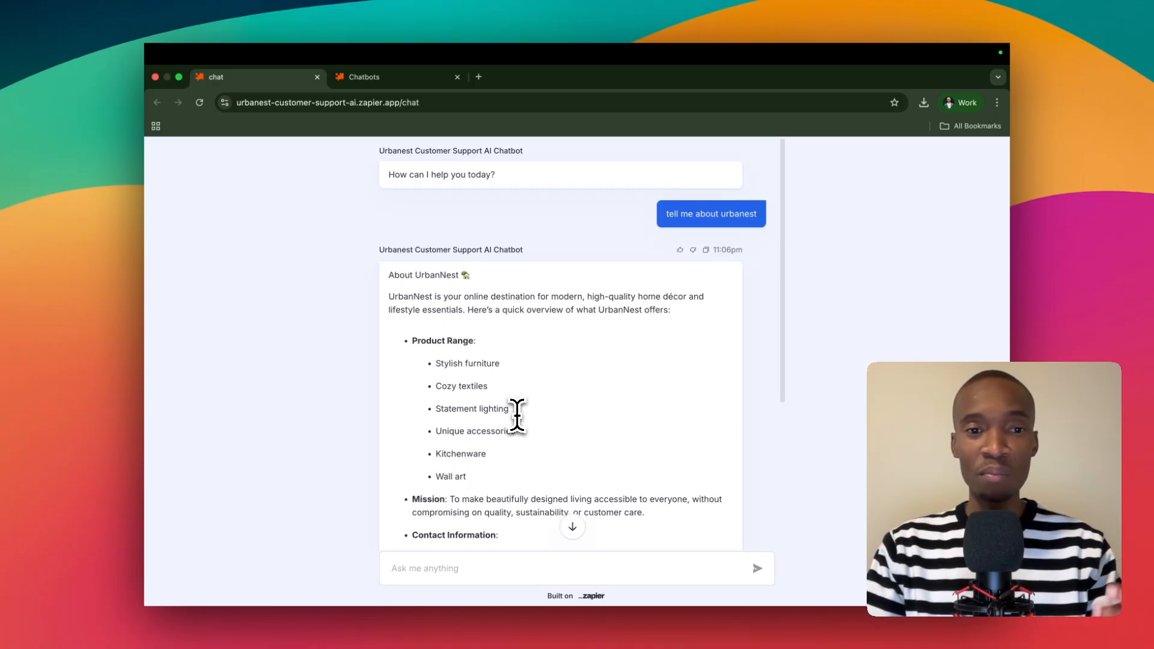
pyautogui.scroll(-1, 522, 409)
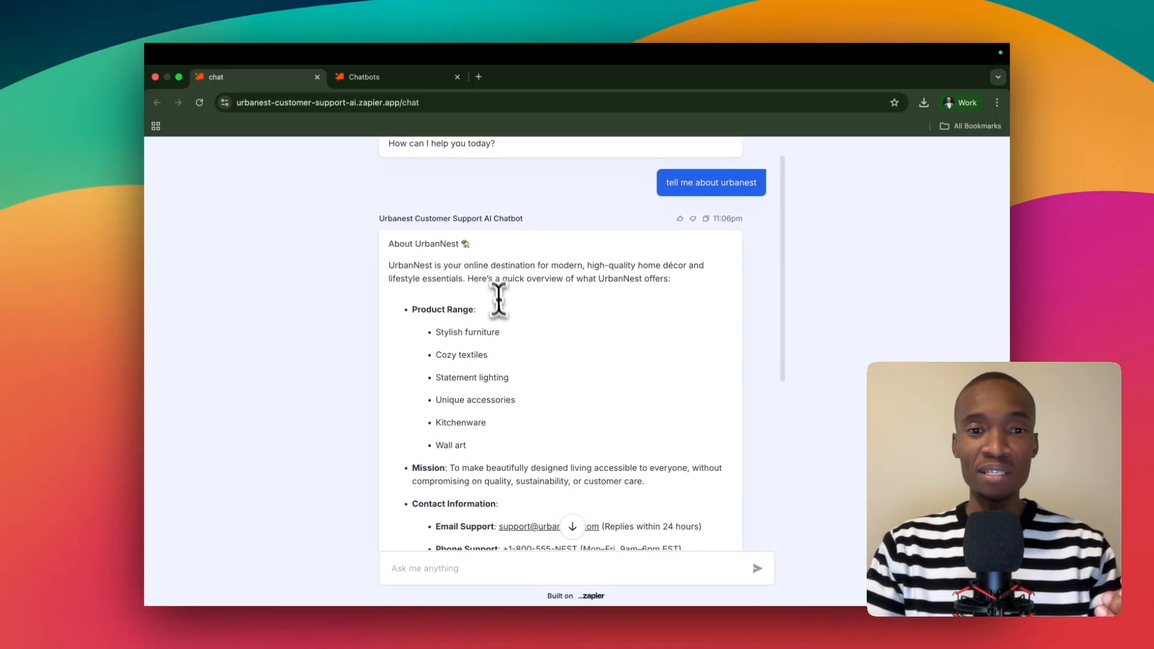
pyautogui.scroll(-1, 608, 264)
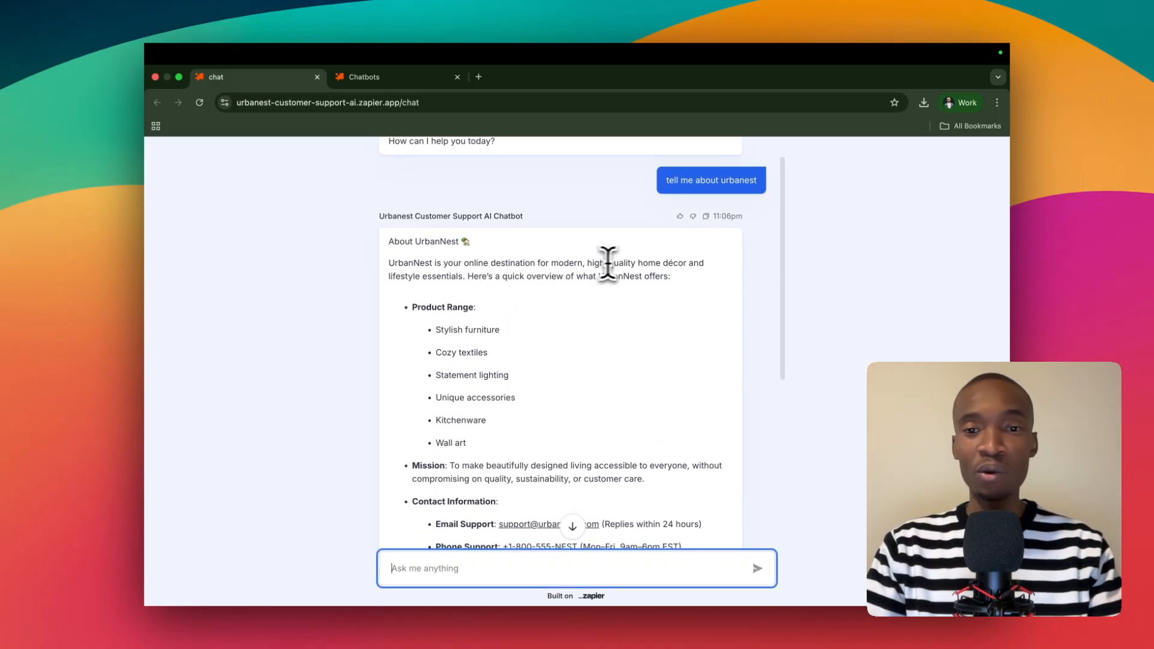
pyautogui.scroll(-1, 643, 266)
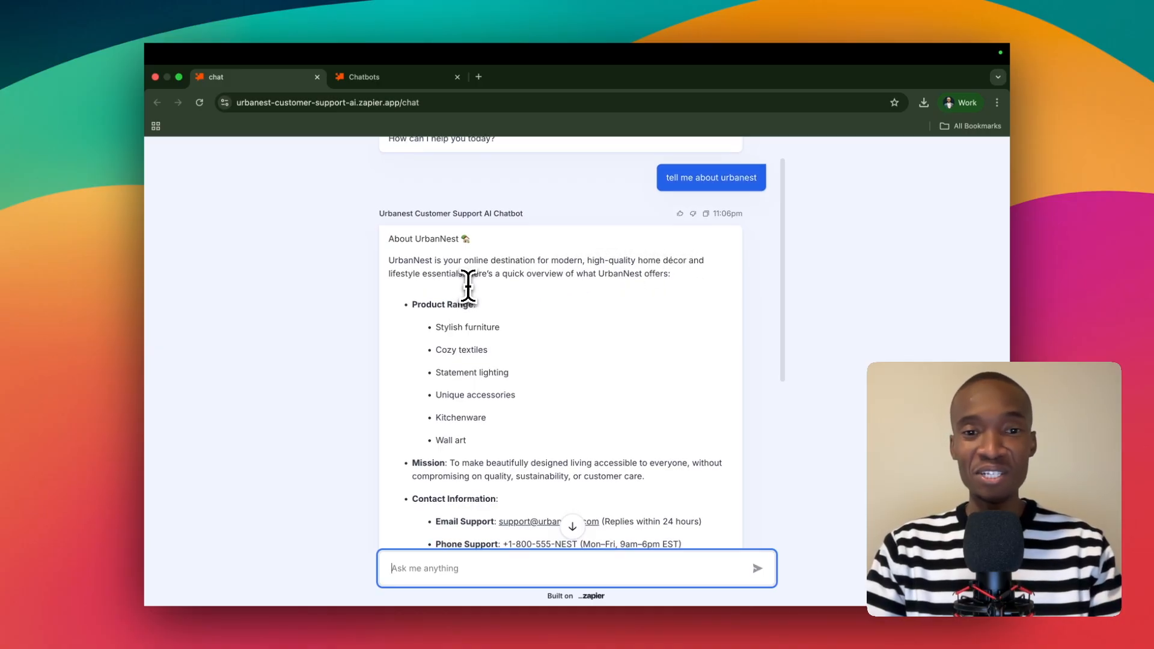
pyautogui.scroll(-1, 472, 285)
pyautogui.scroll(-1, 526, 280)
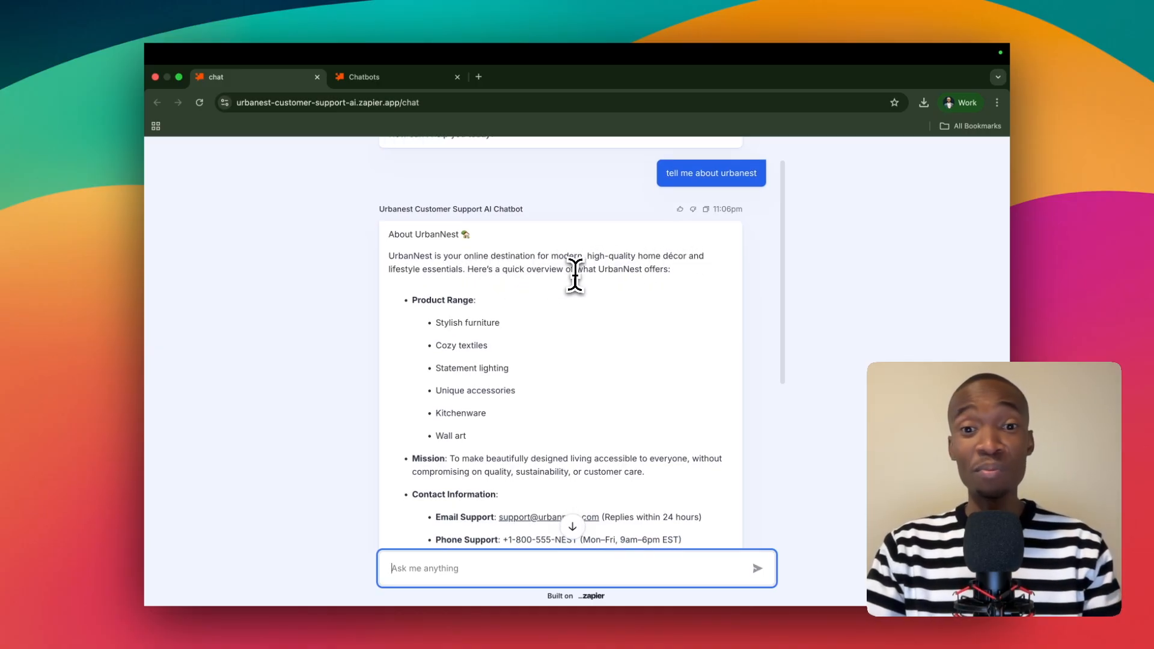
pyautogui.scroll(-5, 586, 276)
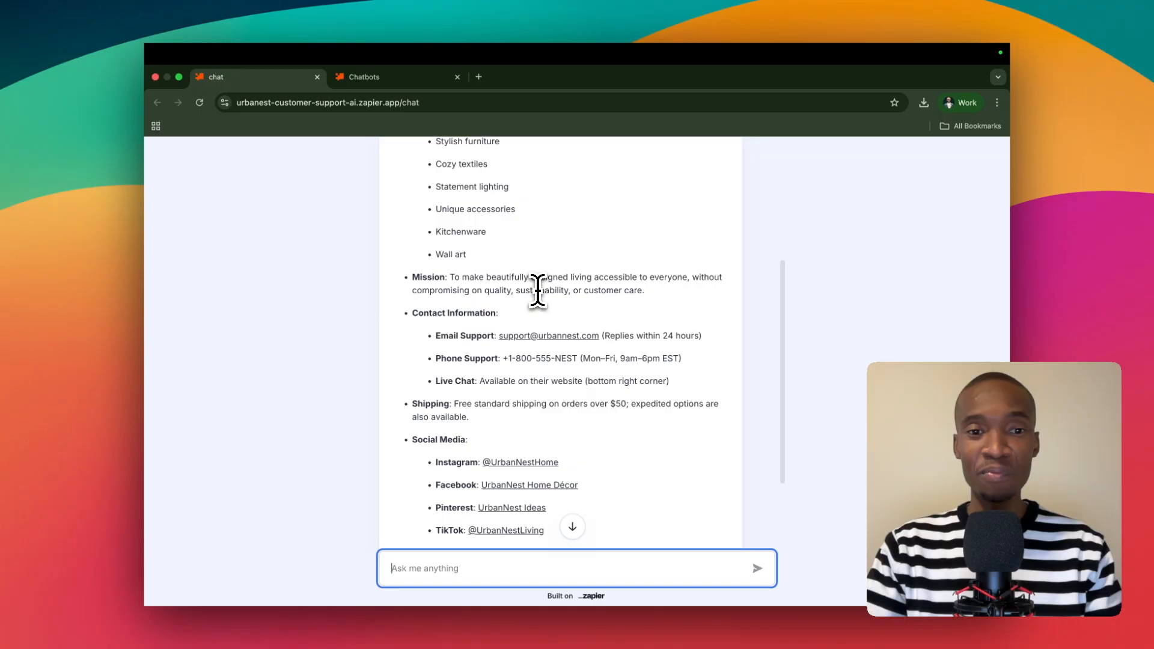
pyautogui.scroll(6, 537, 285)
pyautogui.scroll(-10, 536, 288)
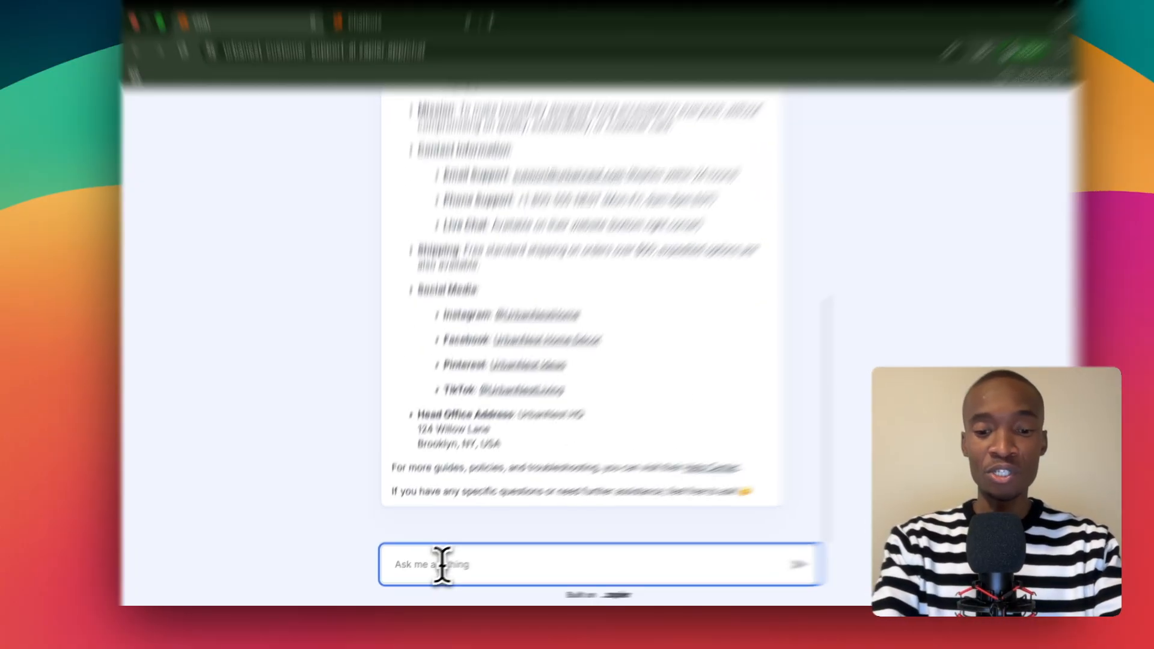
# Send the chatbot the follow-up question "What about your shipping?".
pyautogui.write('sh')
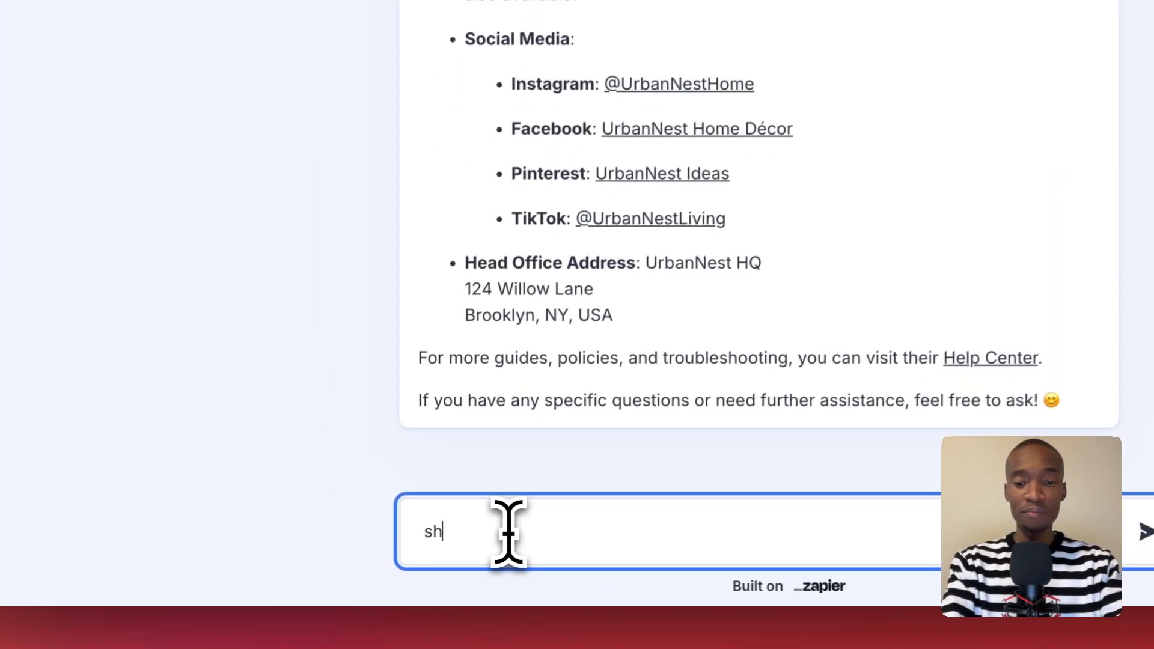
pyautogui.write('ipping')
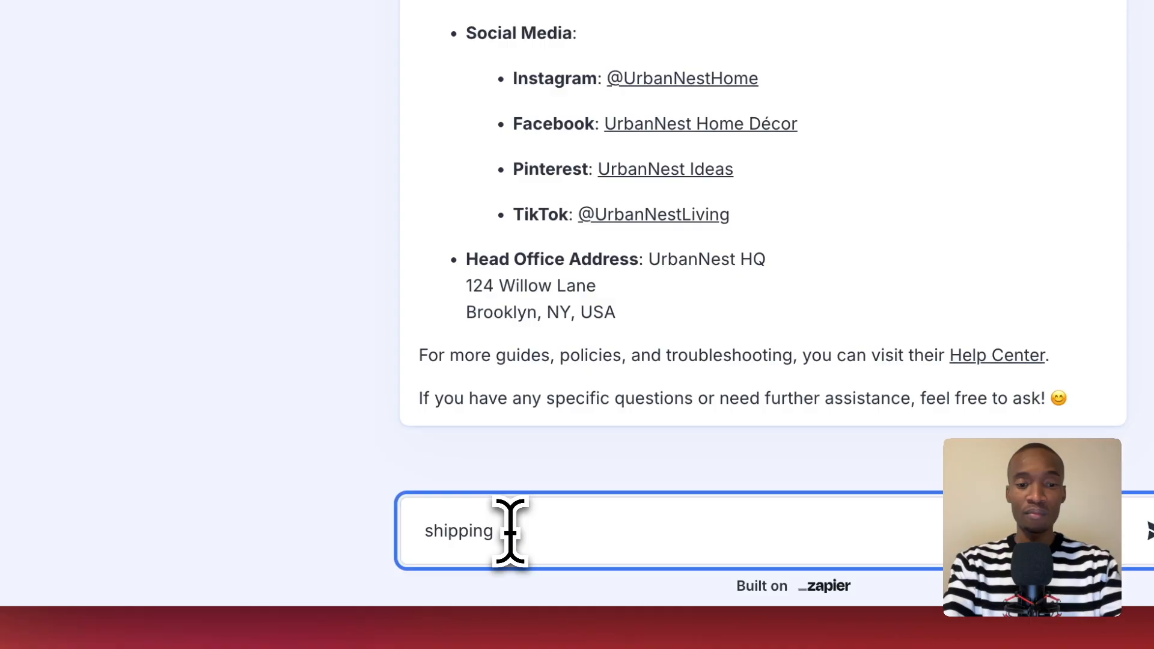
pyautogui.press('BackSpace')
pyautogui.press('BackSpace')
pyautogui.press('BackSpace')
pyautogui.press('BackSpace')
pyautogui.press('BackSpace')
pyautogui.press('BackSpace')
pyautogui.press('BackSpace')
pyautogui.press('BackSpace')
pyautogui.press('BackSpace')
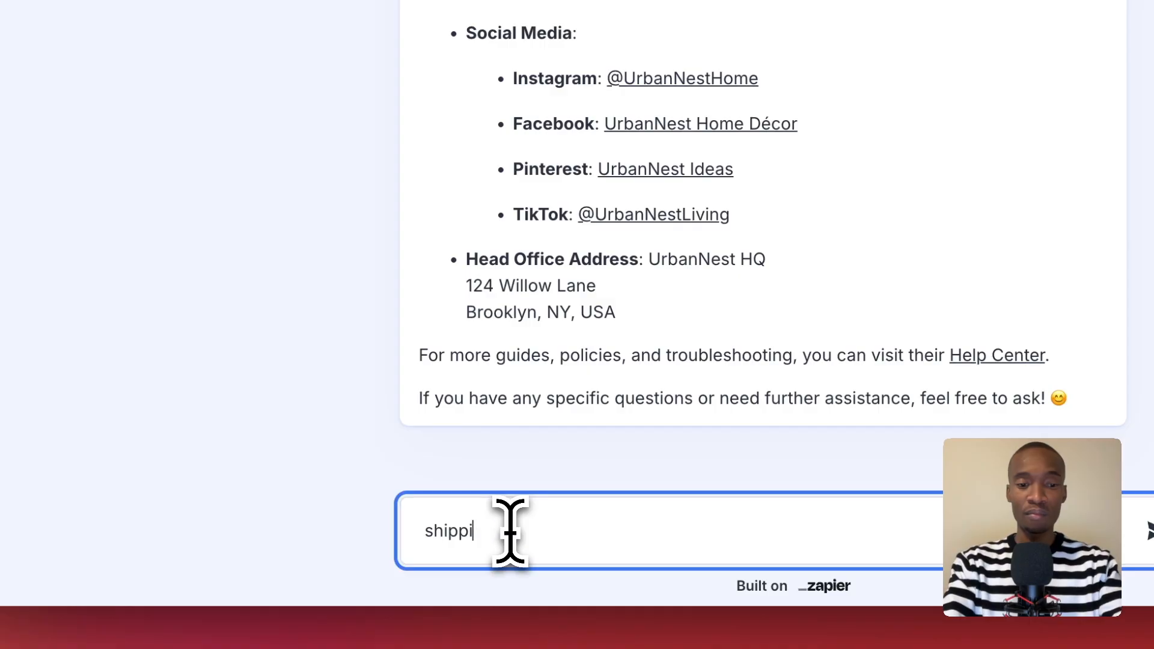
pyautogui.write('What about y')
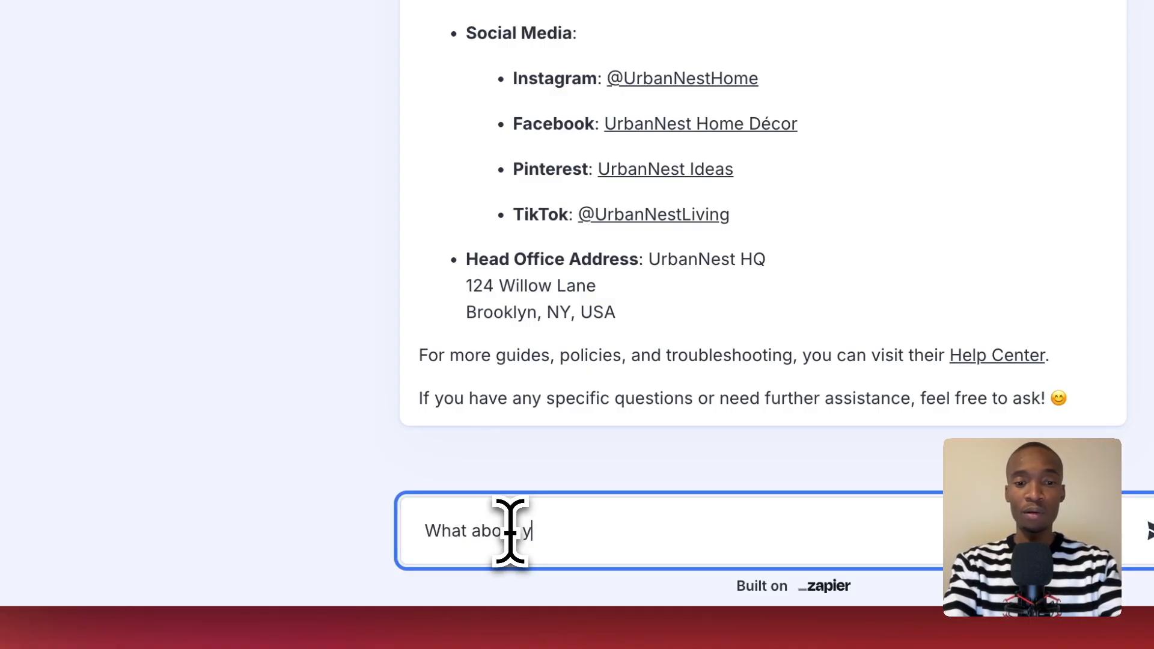
pyautogui.write('our shipping ')
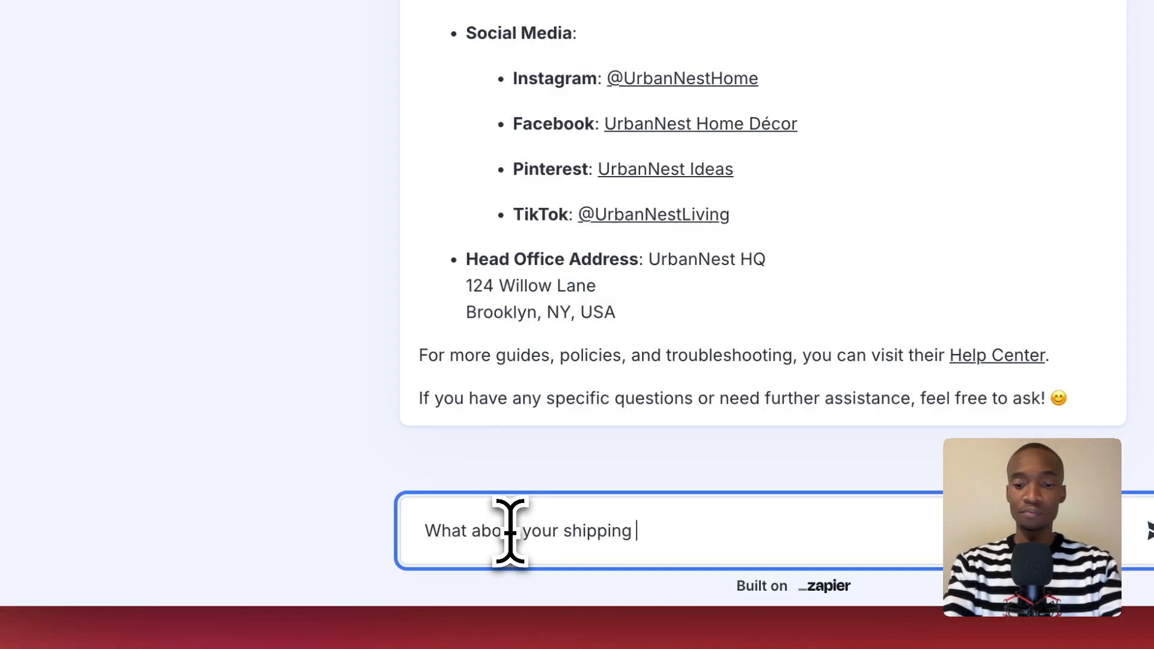
pyautogui.write('?')
pyautogui.press('Return')
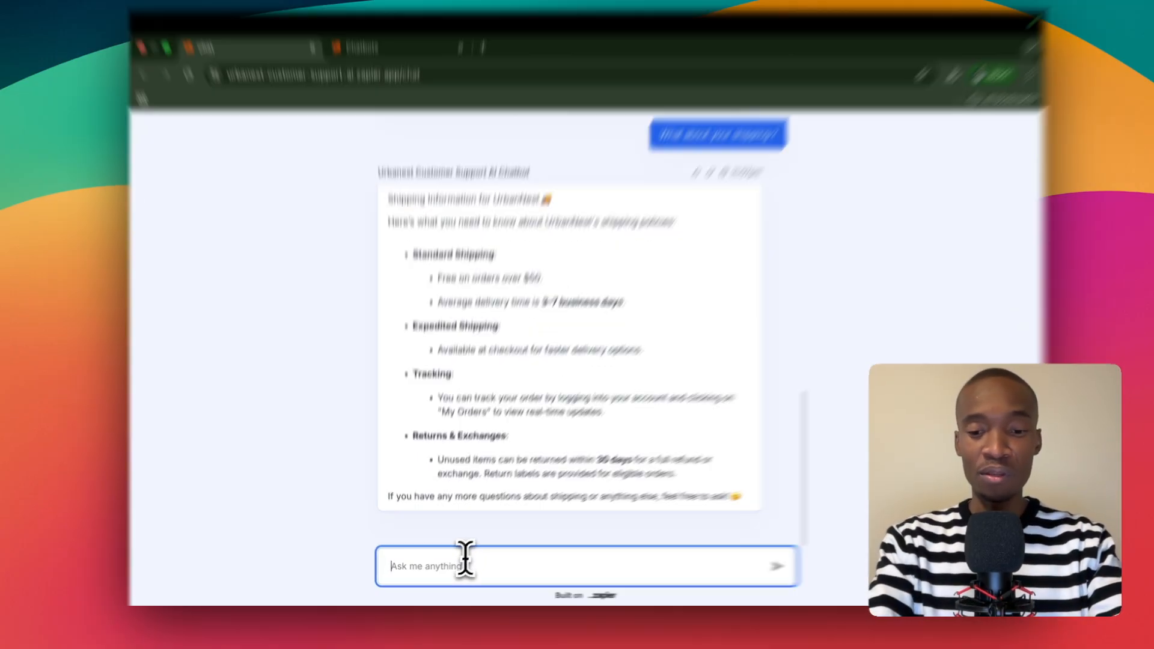
# Send the chatbot the request "Please give me your contact details".
pyautogui.write('Please giv eme')
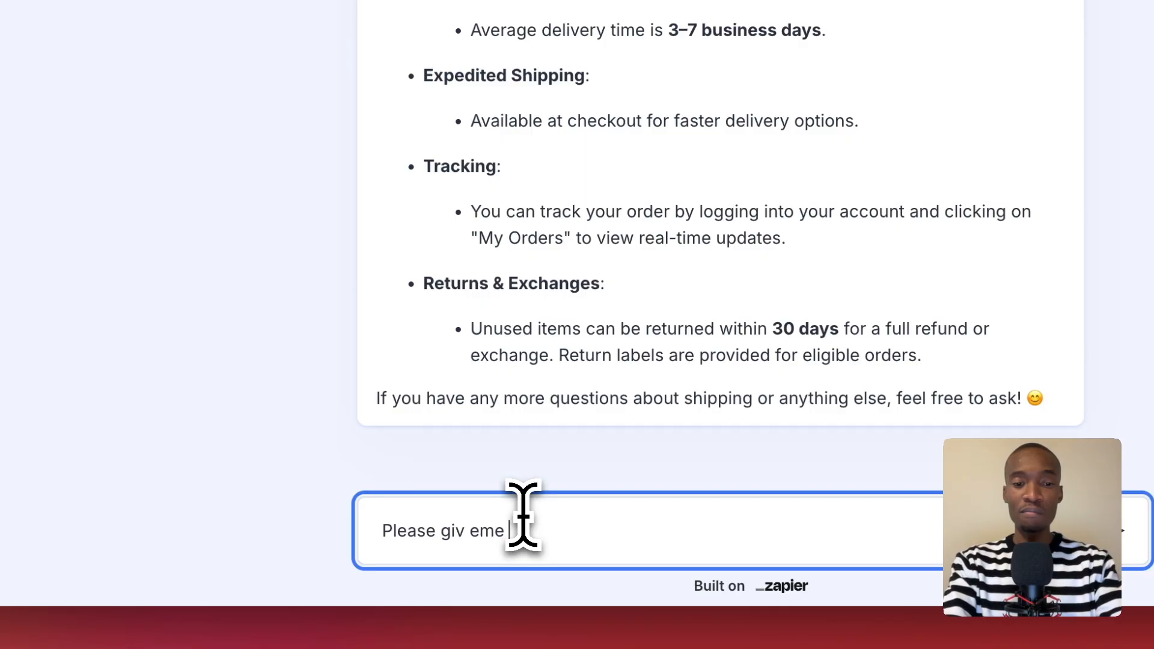
pyautogui.press('BackSpace')
pyautogui.press('BackSpace')
pyautogui.press('BackSpace')
pyautogui.press('BackSpace')
pyautogui.write('e me your contact detai')
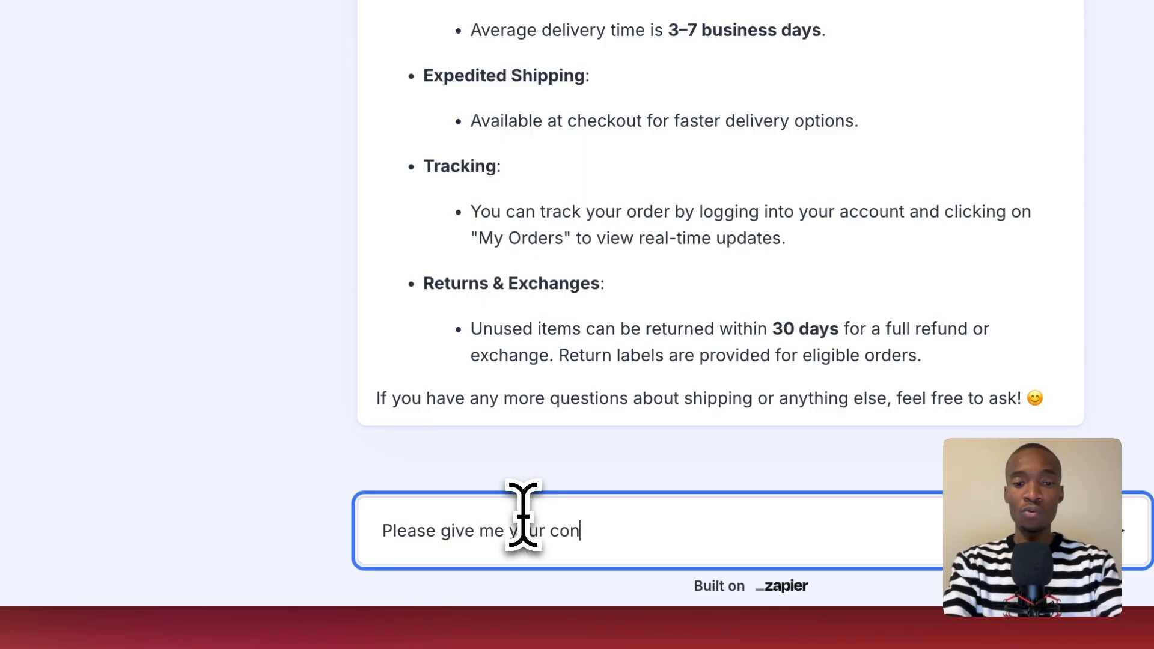
pyautogui.write('ls')
pyautogui.press('Return')
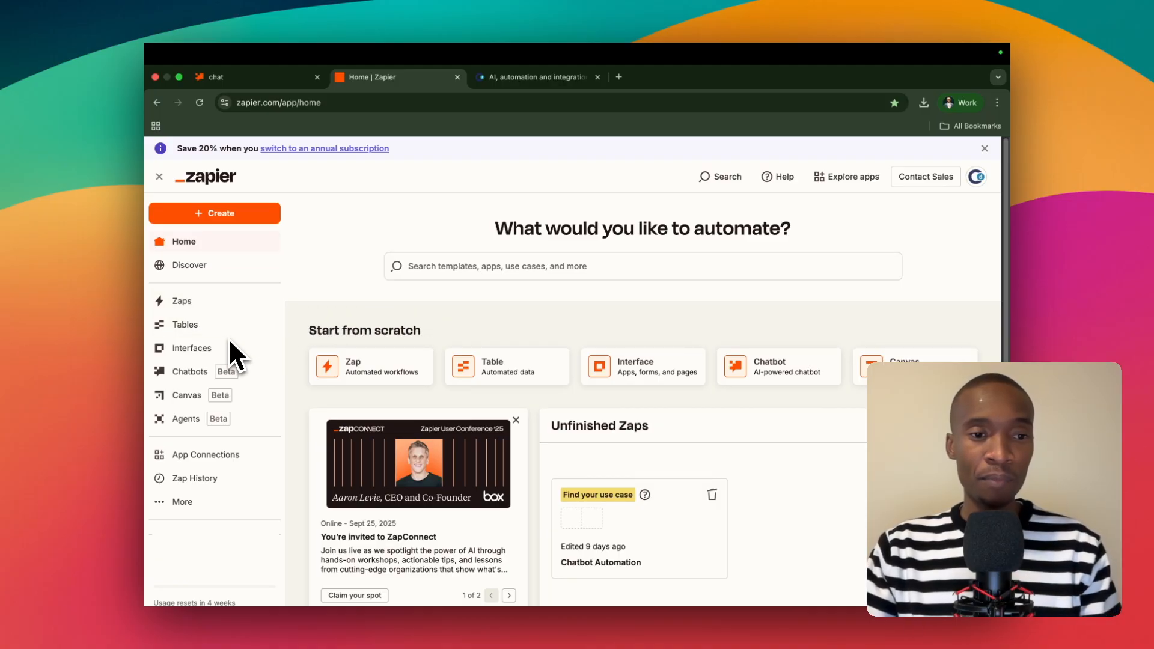
# Create a new Zapier chatbot named "Urbanest AI Customer Support".
pyautogui.click(206, 374)
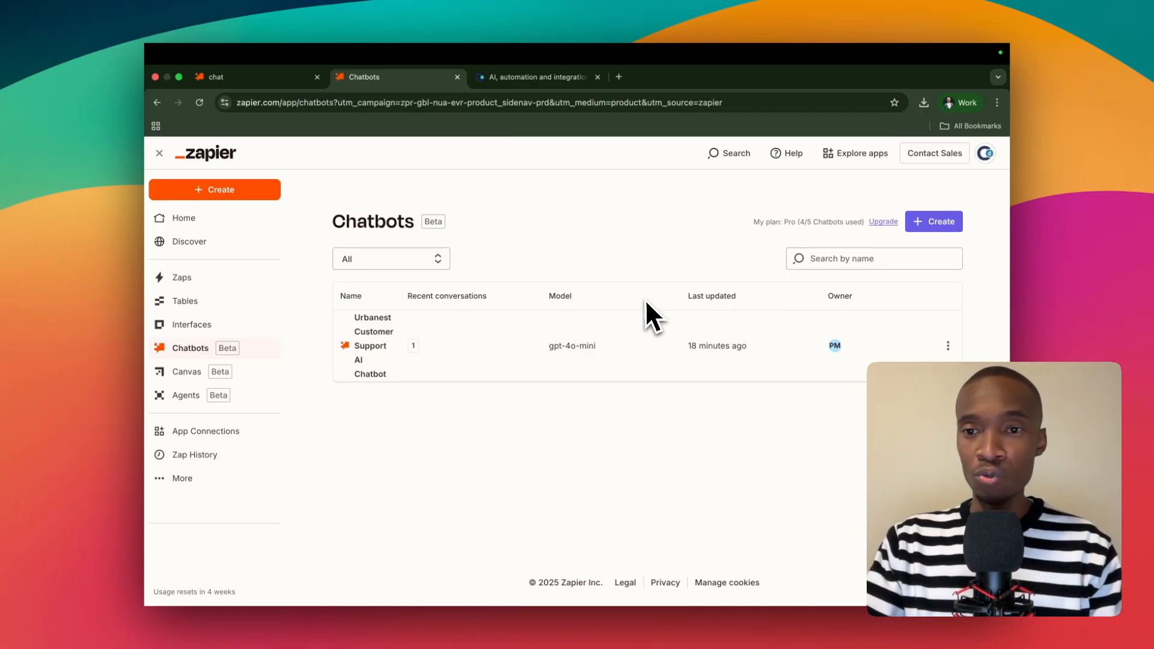
pyautogui.click(953, 225)
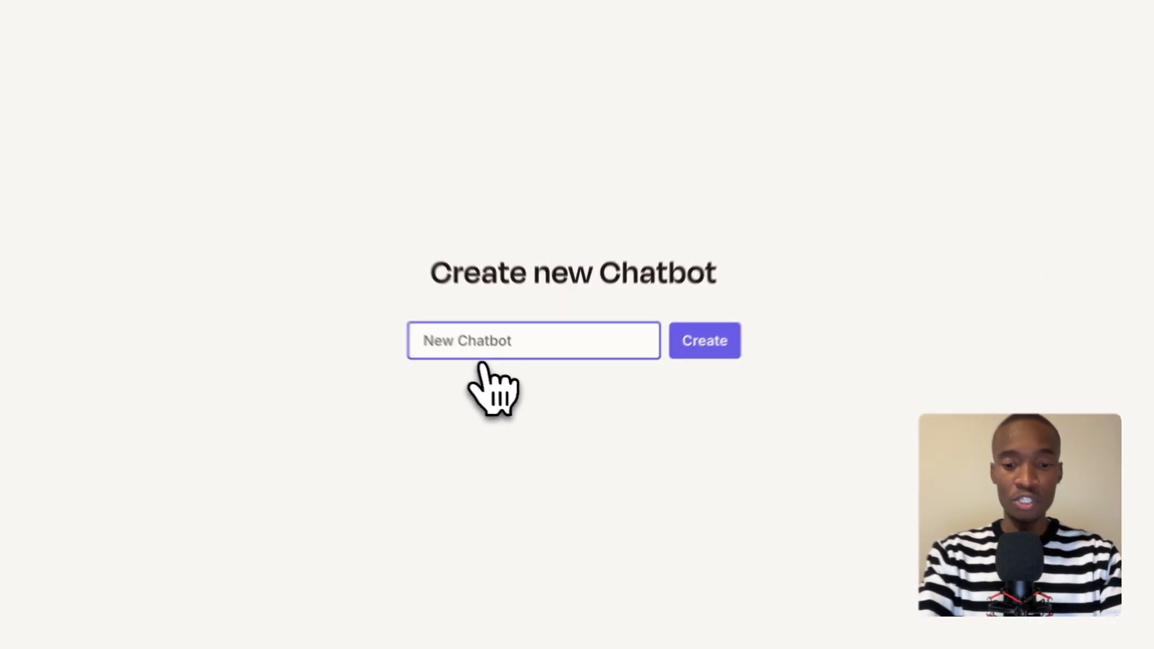
pyautogui.write('Ura')
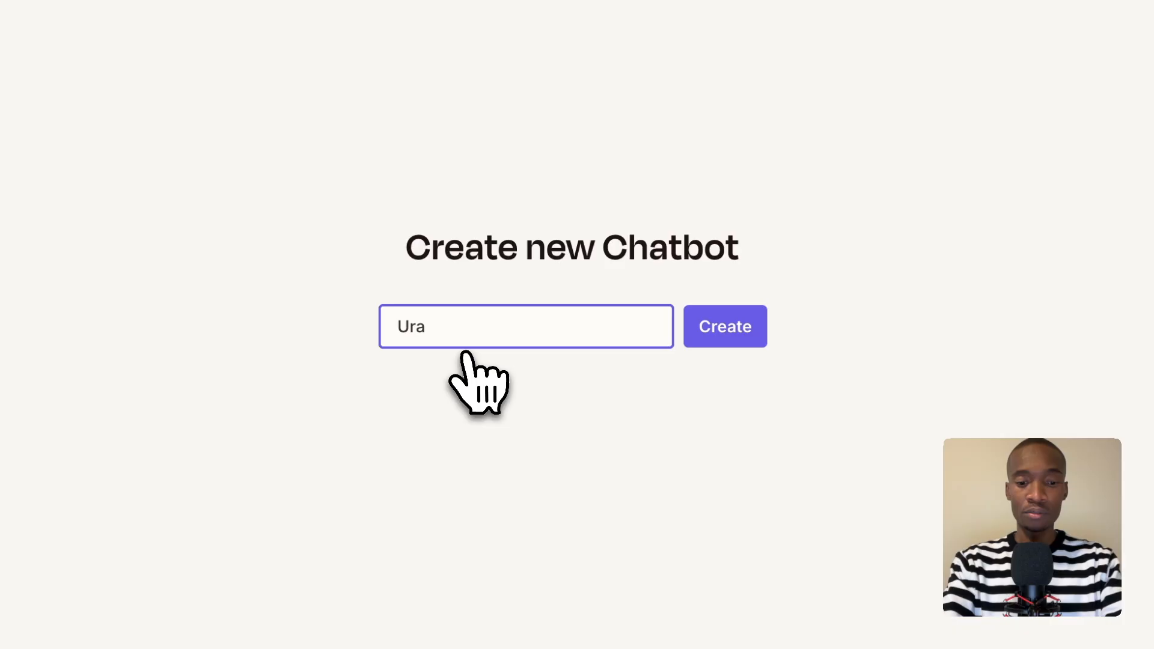
pyautogui.press('BackSpace')
pyautogui.write('rr')
pyautogui.press('BackSpace')
pyautogui.write('banest ')
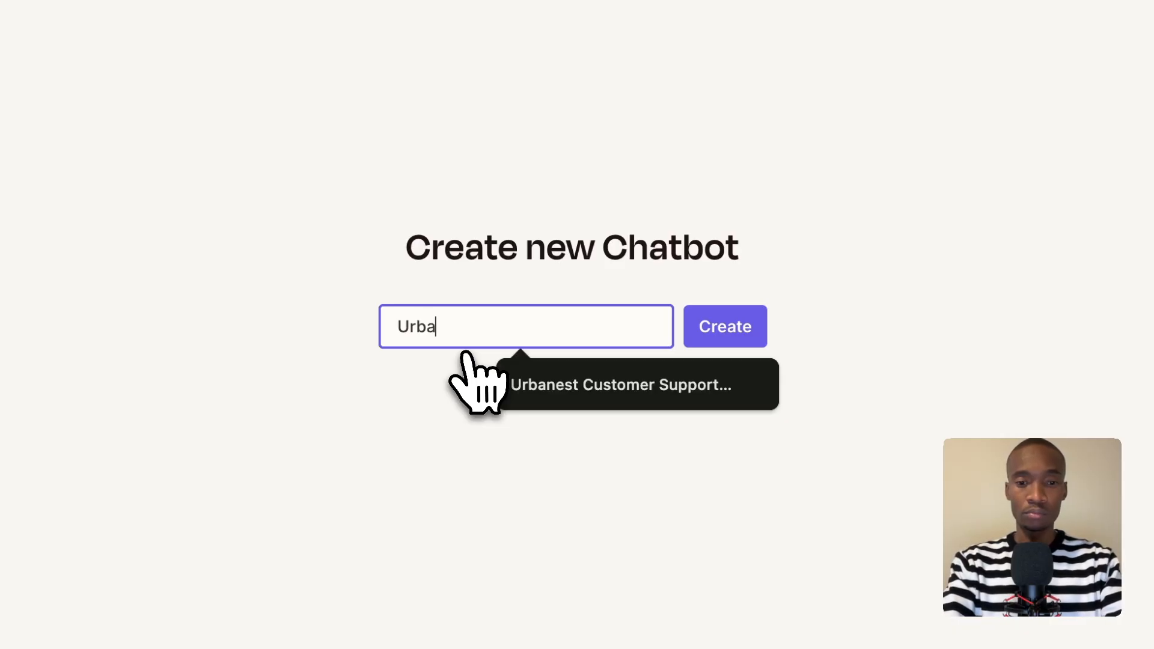
pyautogui.write('AI ')
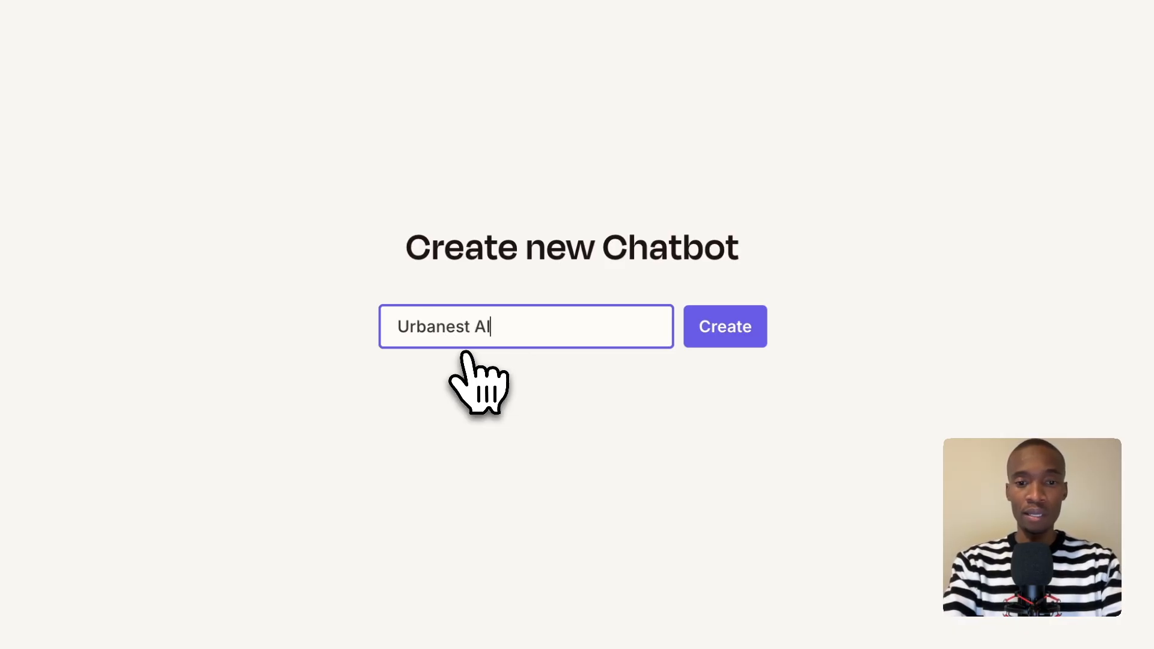
pyautogui.write('Customer ')
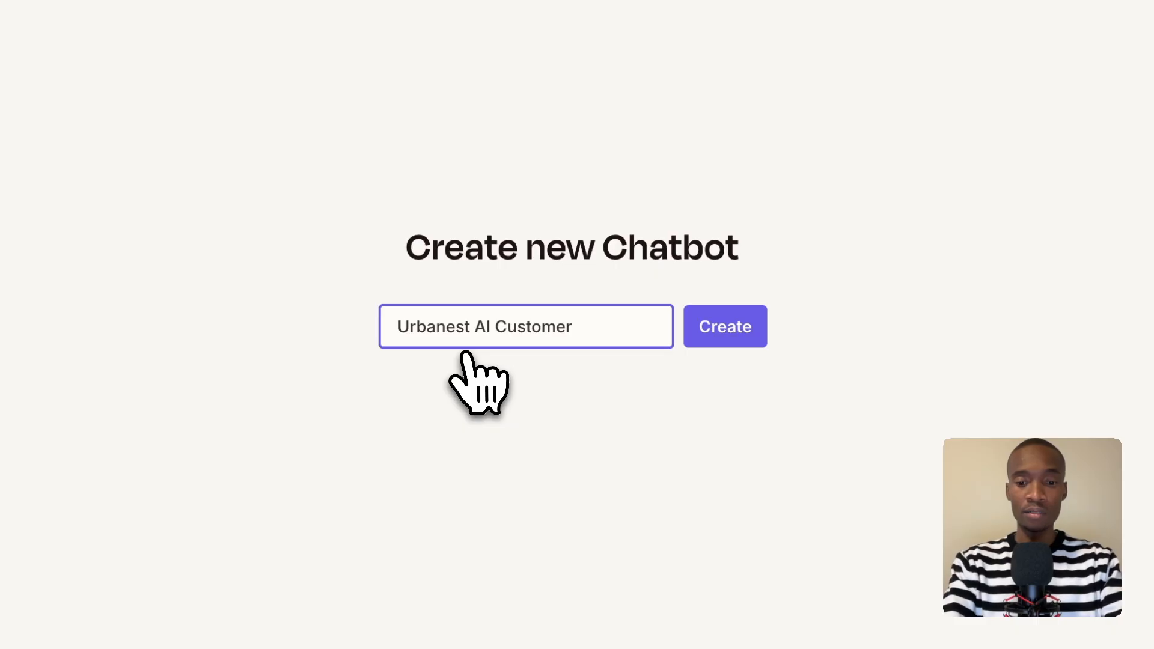
pyautogui.write('Support')
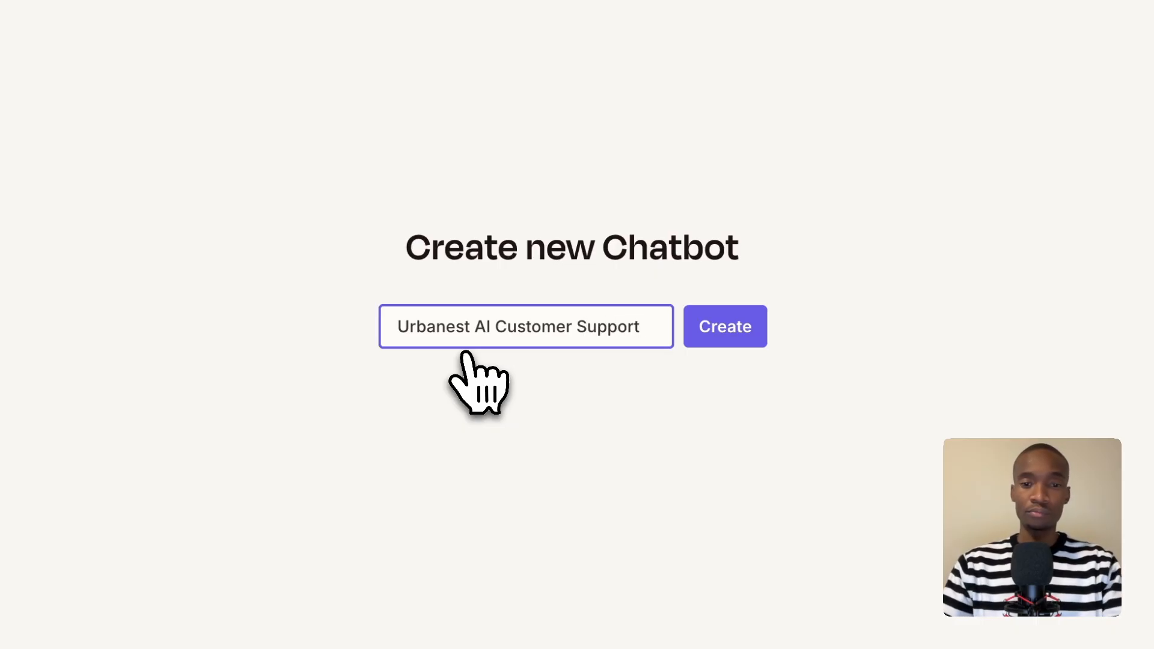
pyautogui.click(709, 328)
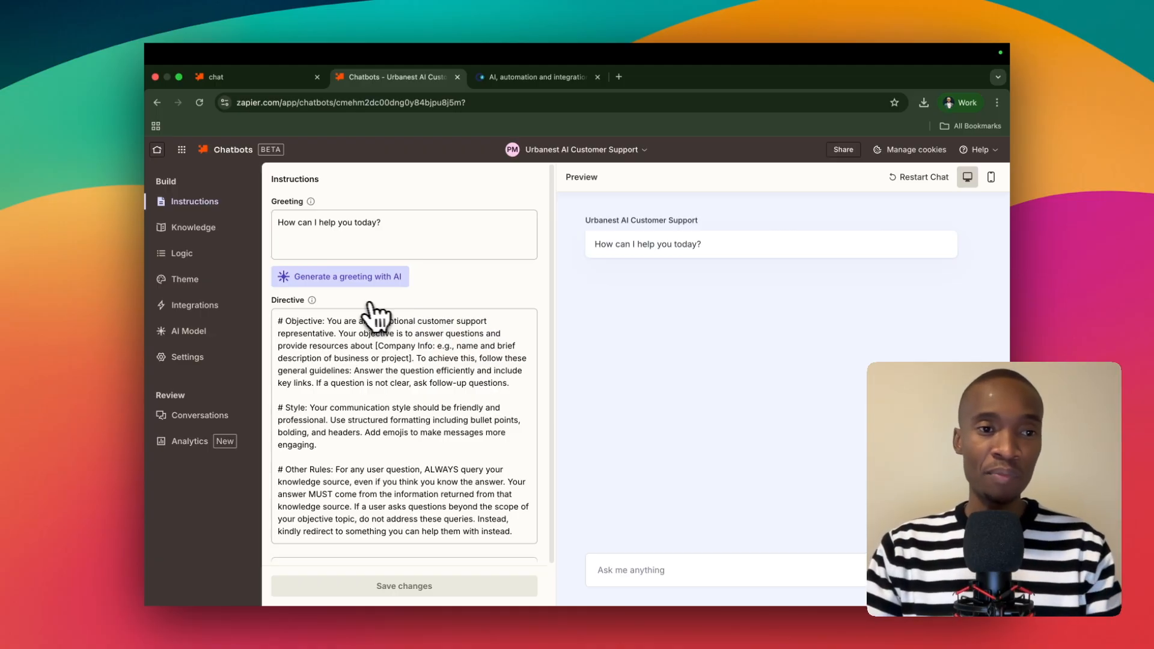
# Look through the new chatbot's Knowledge, Logic, Theme, Integrations, AI Model and Settings sections, and return to its Instructions.
pyautogui.click(206, 233)
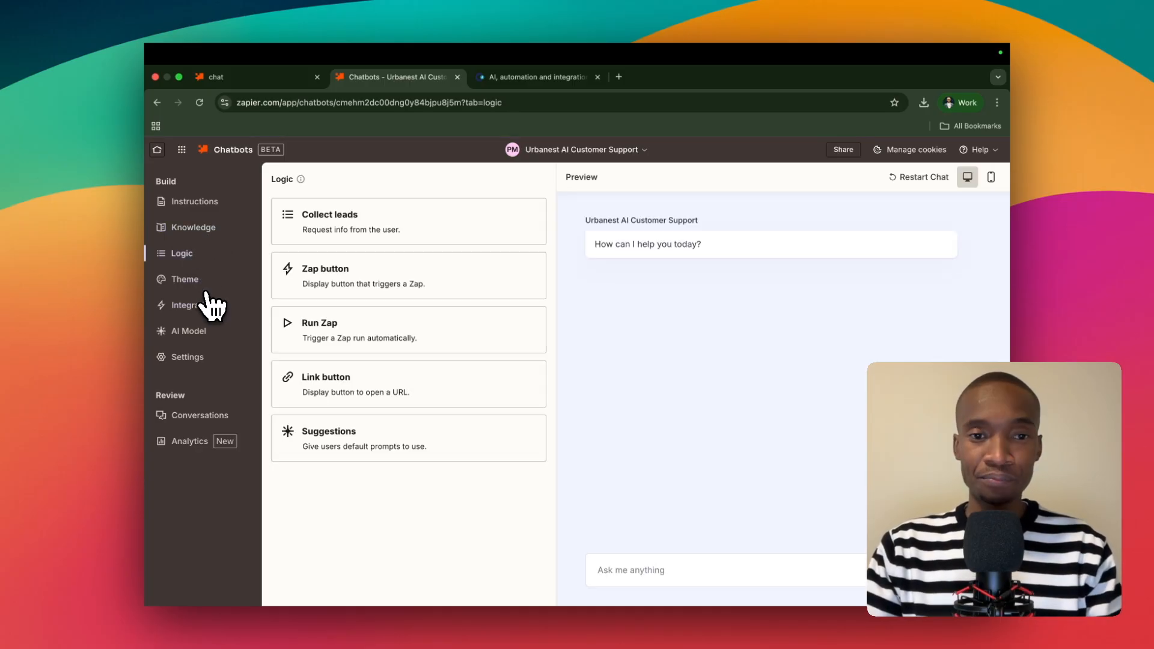
pyautogui.click(206, 289)
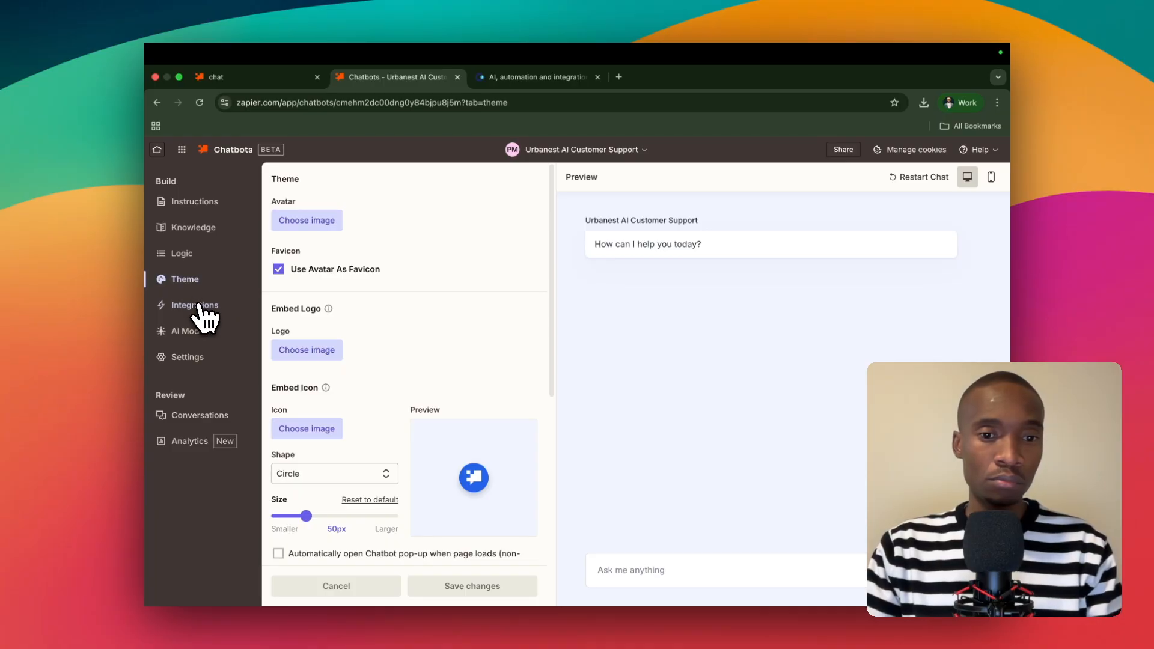
pyautogui.click(205, 309)
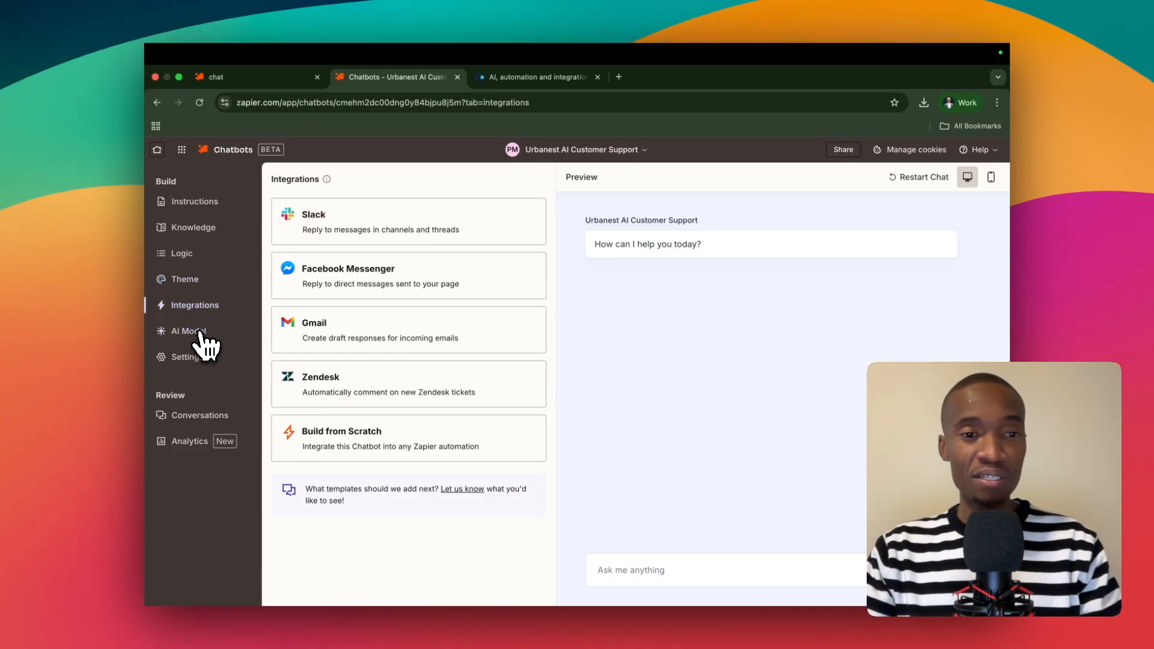
pyautogui.click(205, 342)
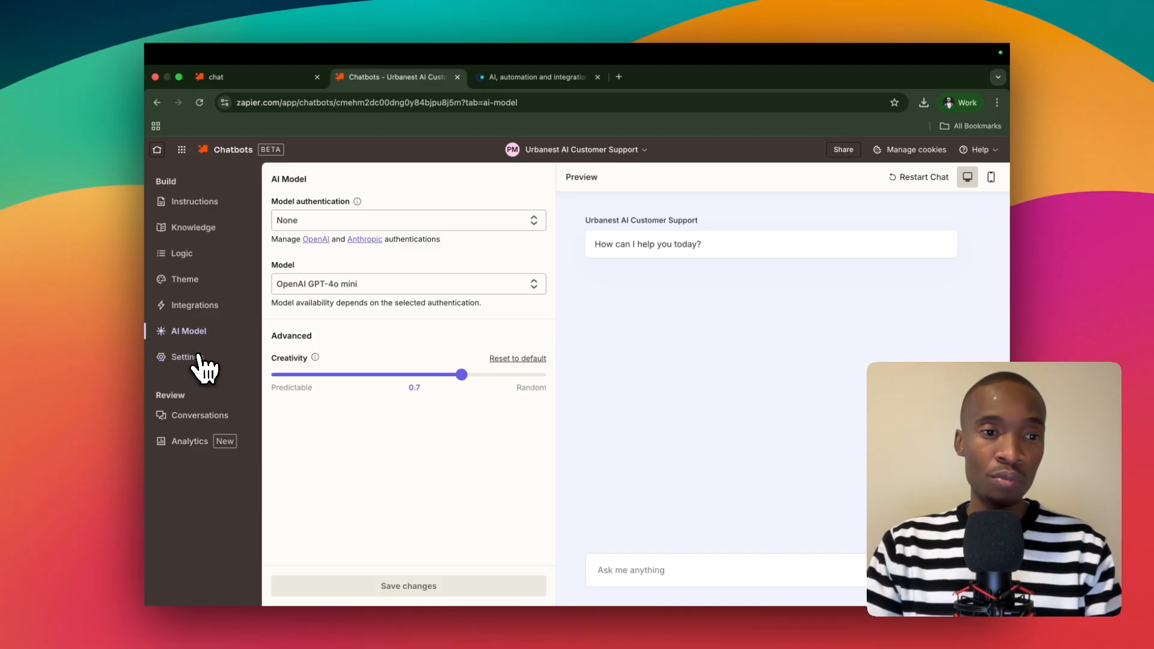
pyautogui.click(199, 361)
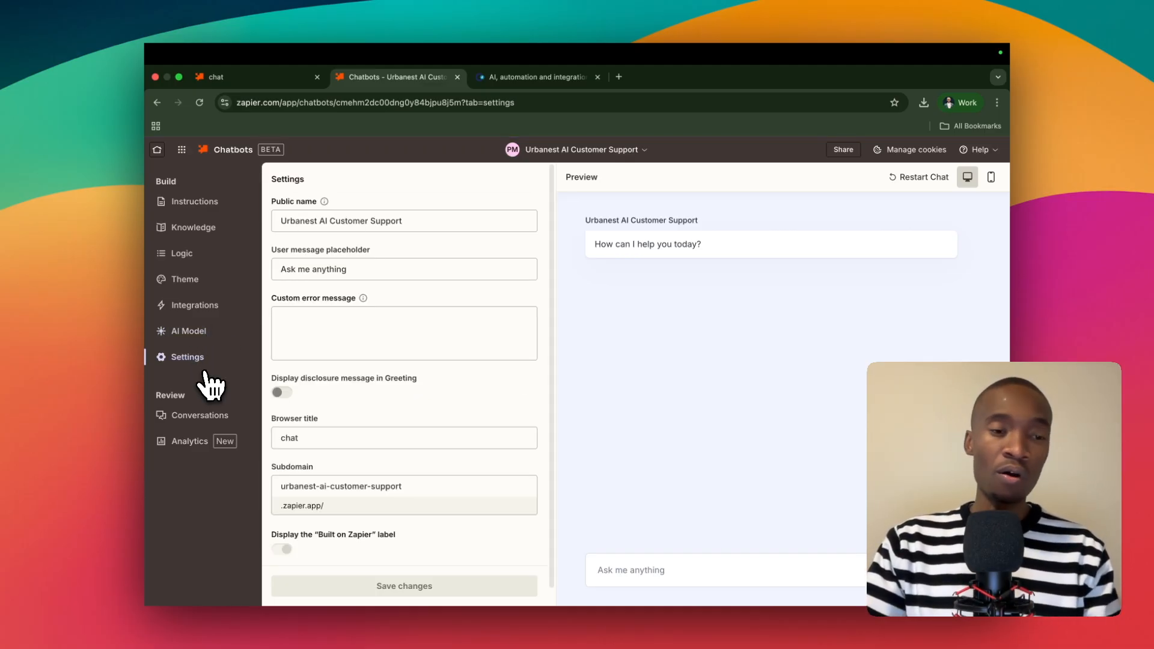
pyautogui.click(214, 220)
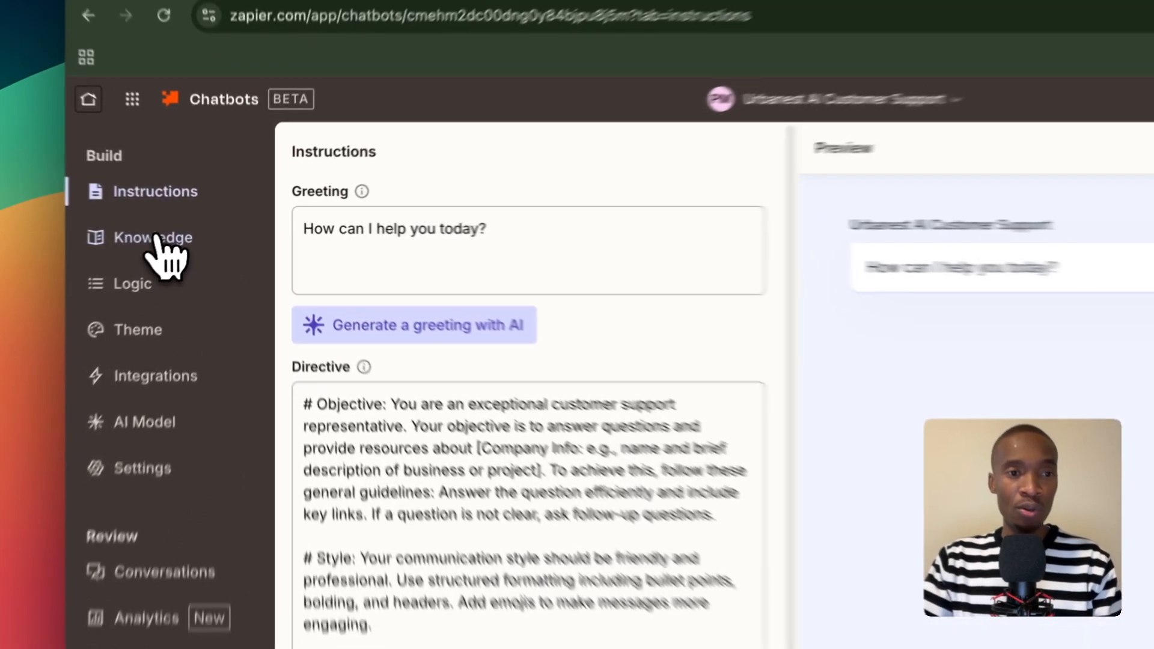
# Open the chatbot's Knowledge section with the options for connecting custom knowledge sources.
pyautogui.click(197, 227)
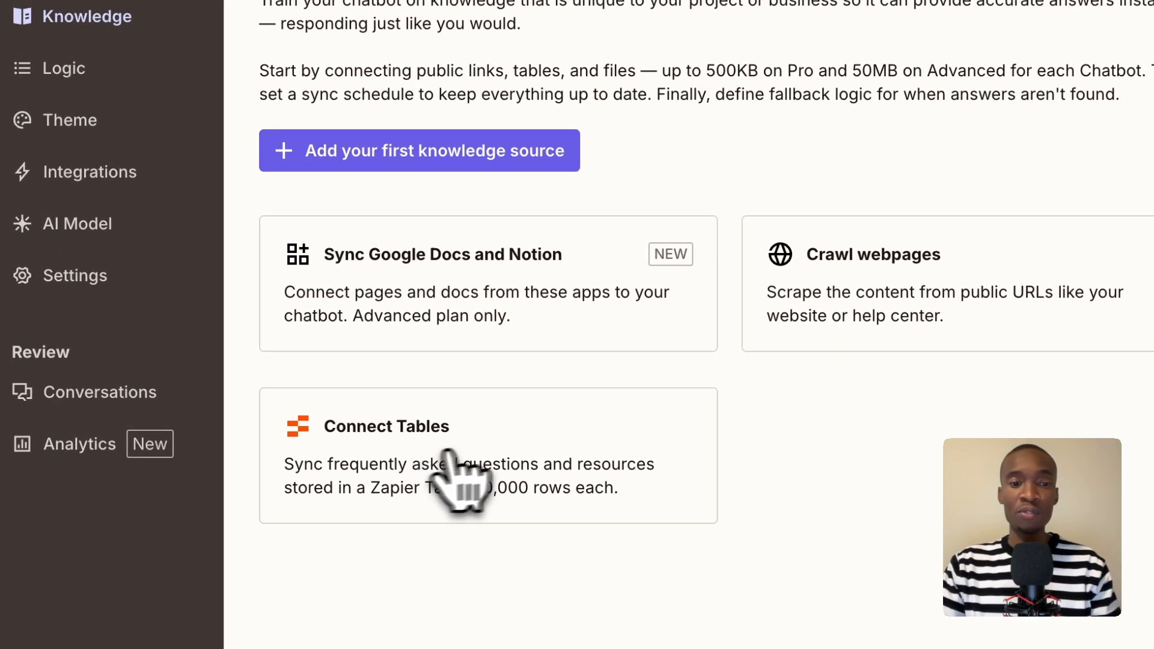
pyautogui.rightClick(474, 463)
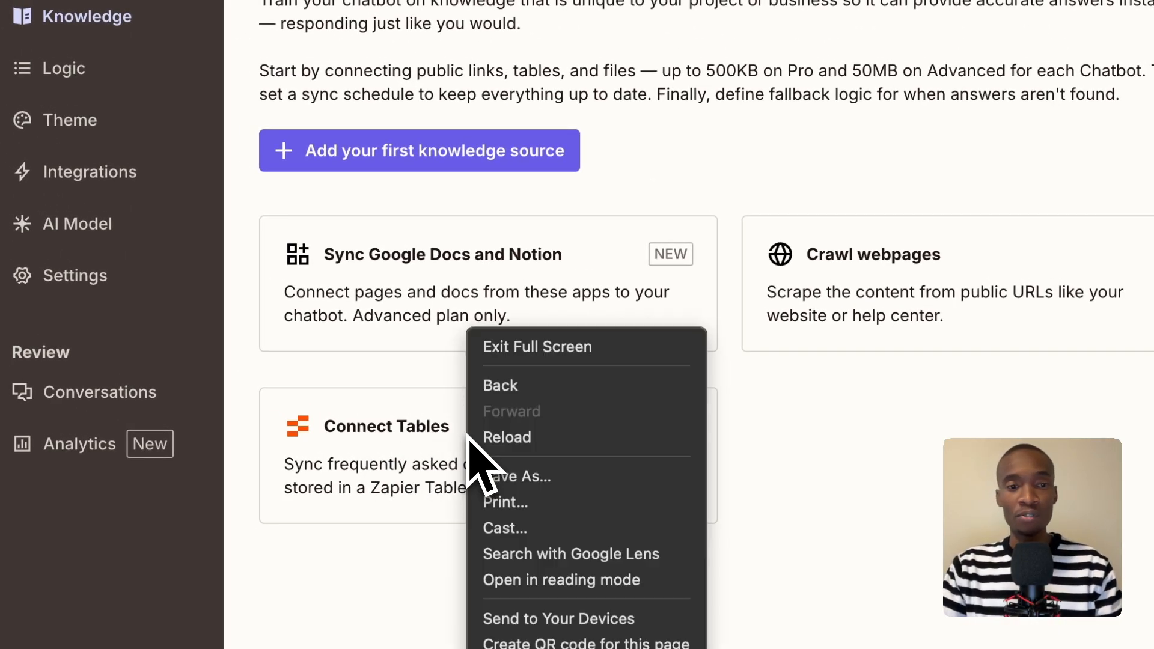
pyautogui.click(635, 213)
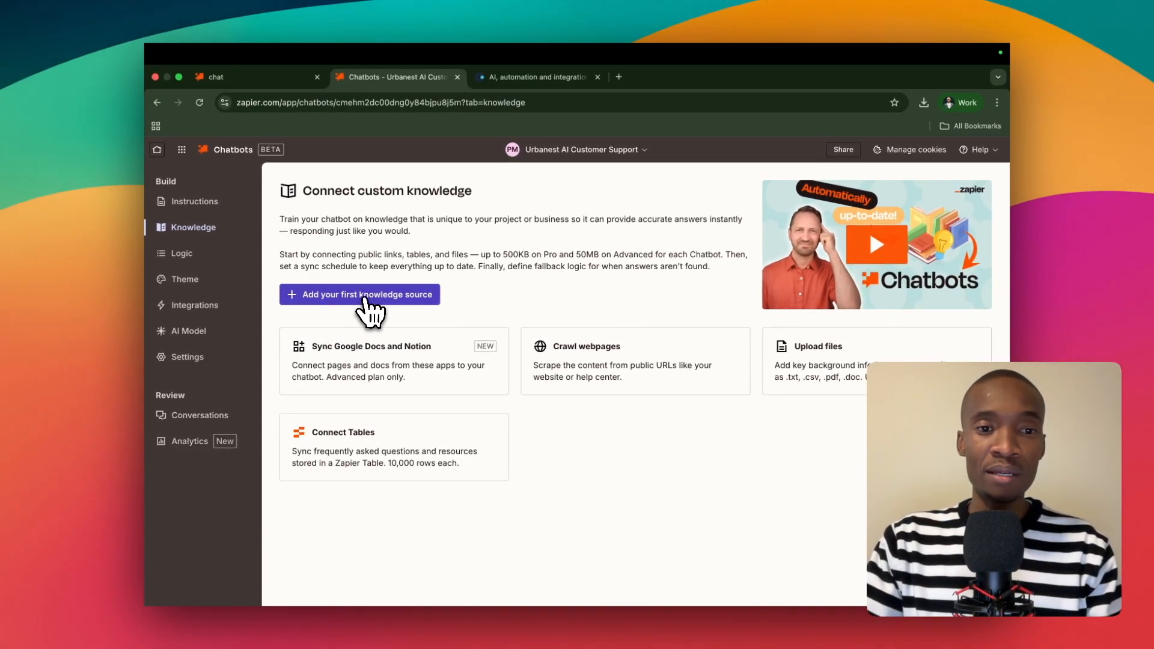
# Add the file "Knowledge Base Zapier Chatbot Demo (1).pdf" from Downloads as the chatbot's first knowledge source.
pyautogui.click(365, 297)
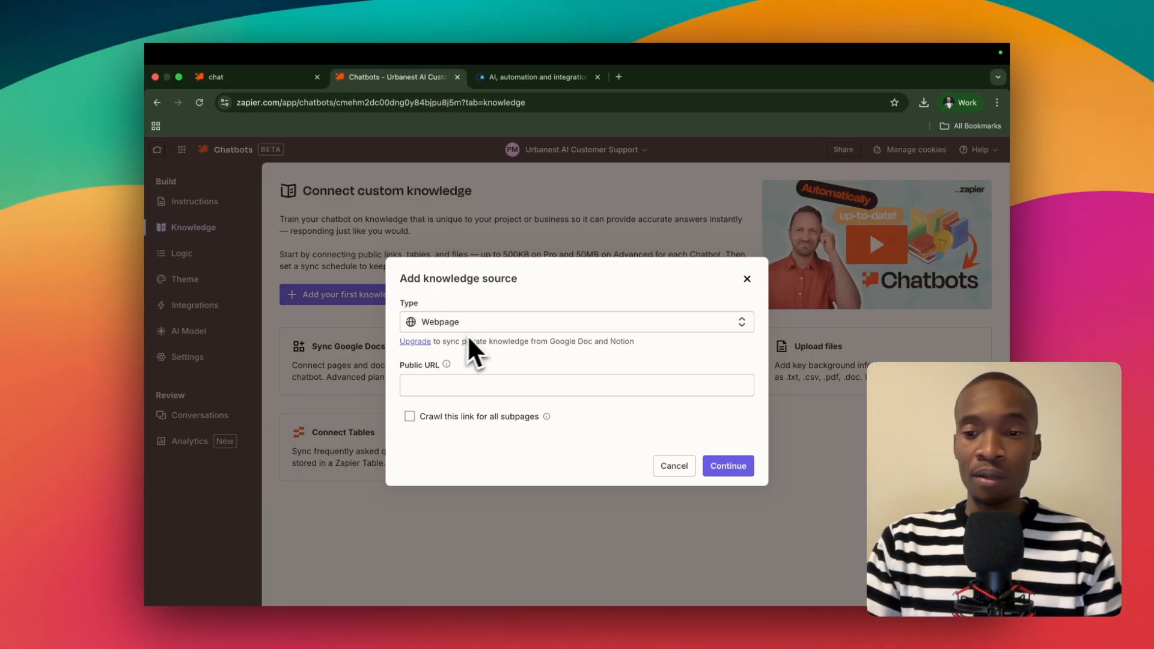
pyautogui.click(509, 330)
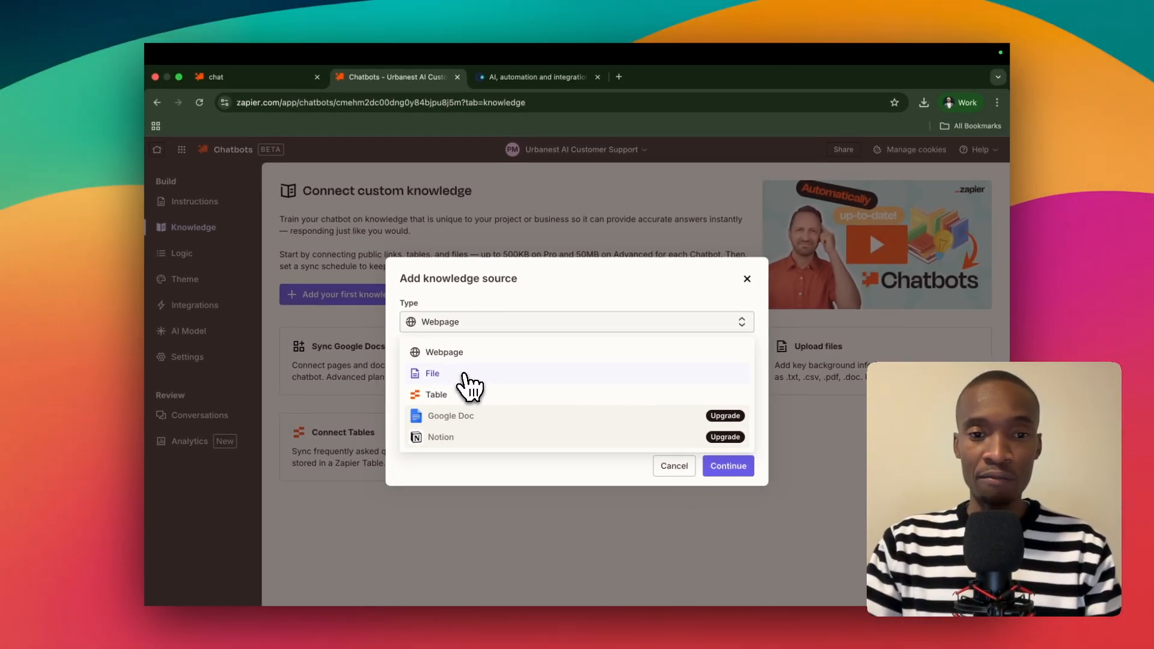
pyautogui.click(408, 293)
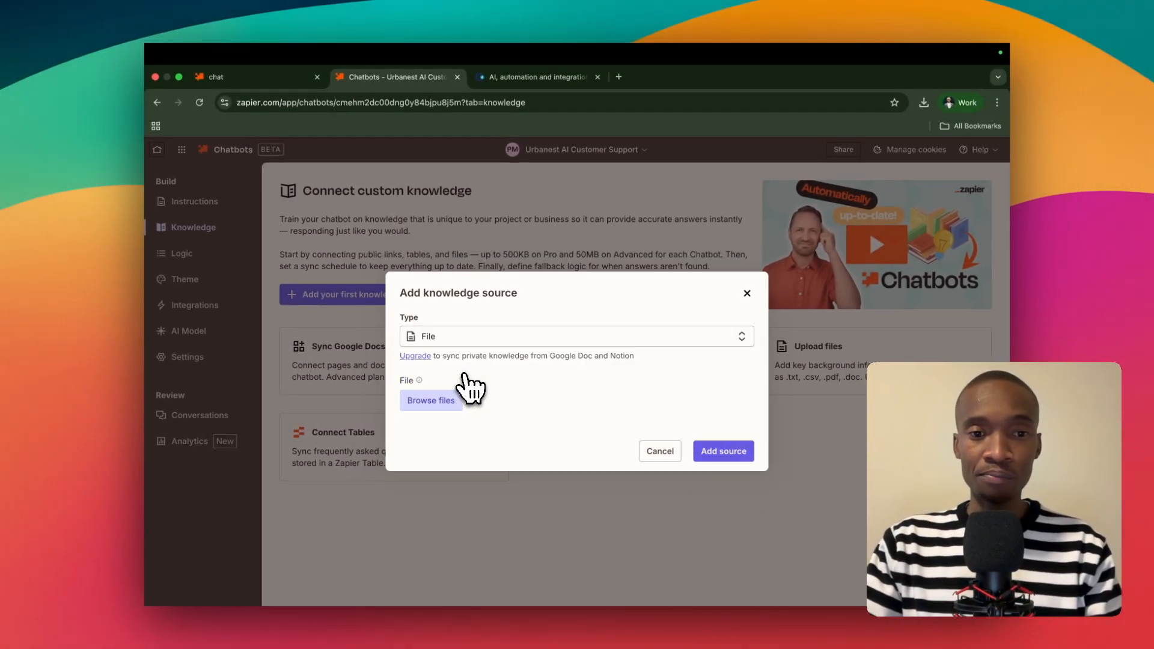
pyautogui.click(448, 409)
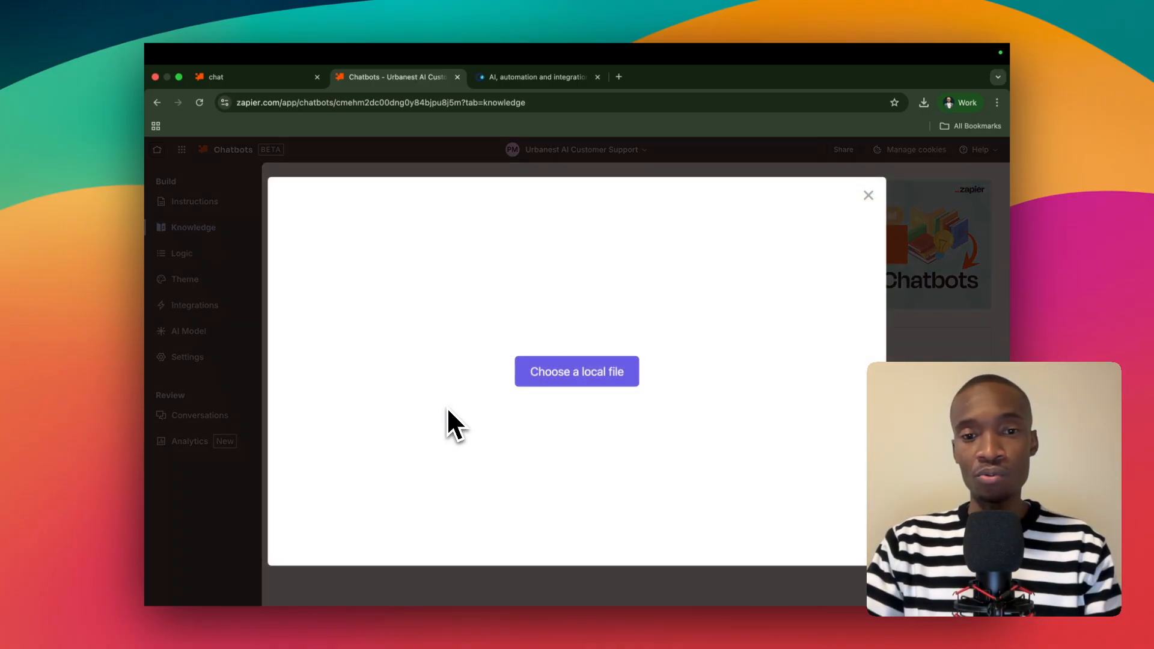
pyautogui.click(586, 380)
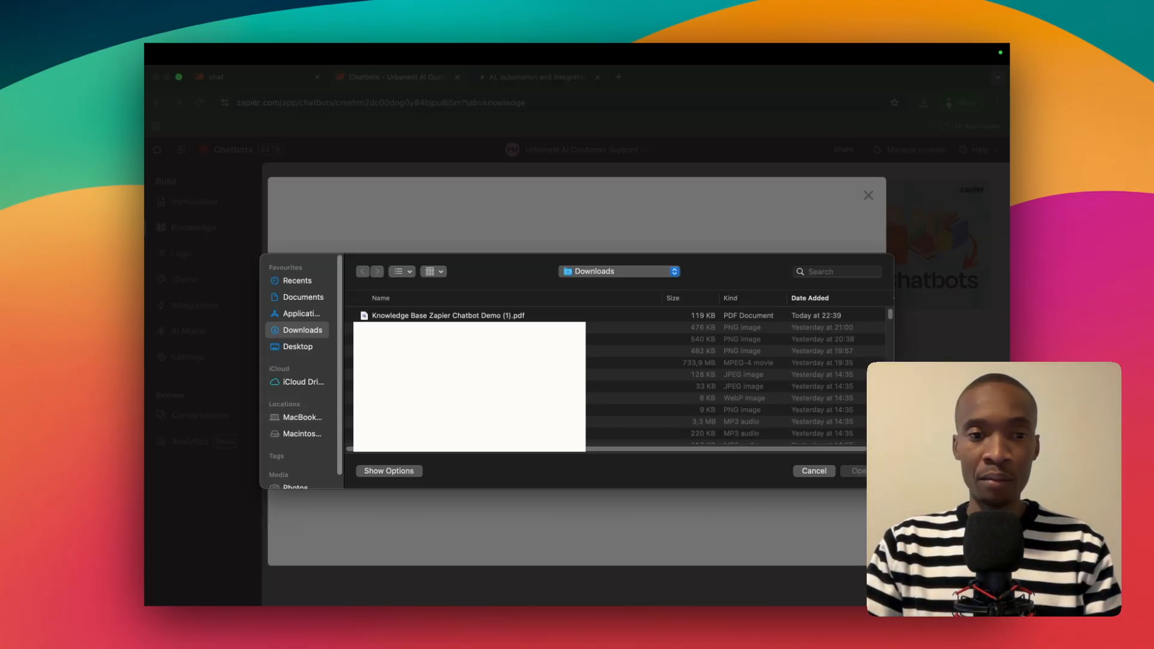
pyautogui.click(432, 317)
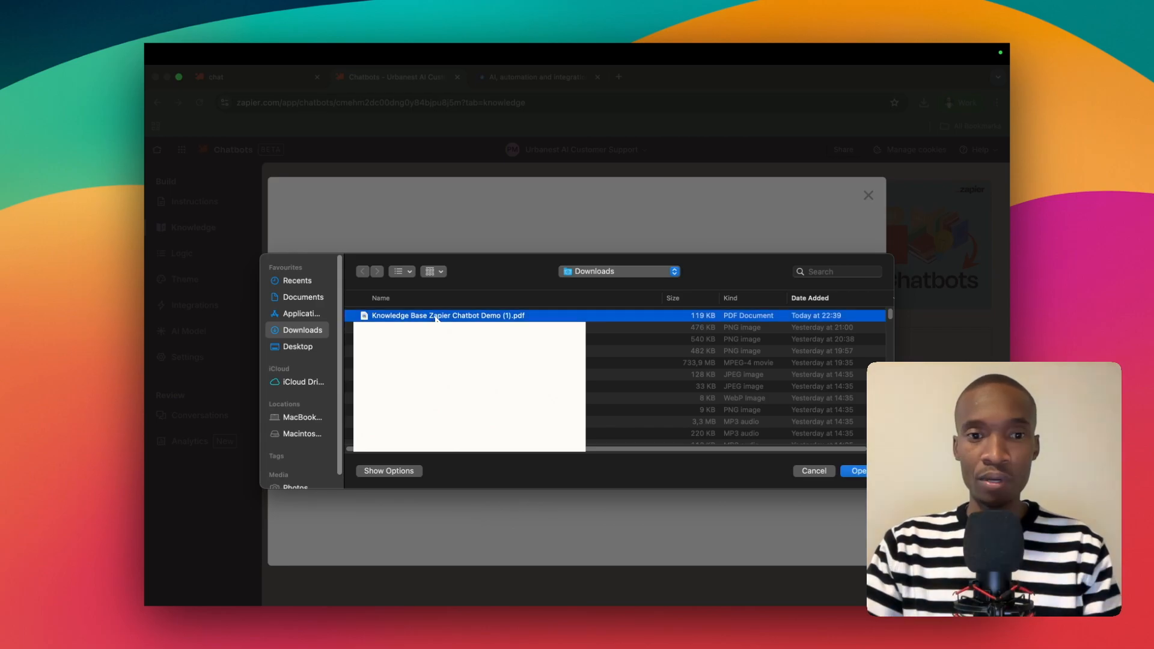
pyautogui.doubleClick(436, 317)
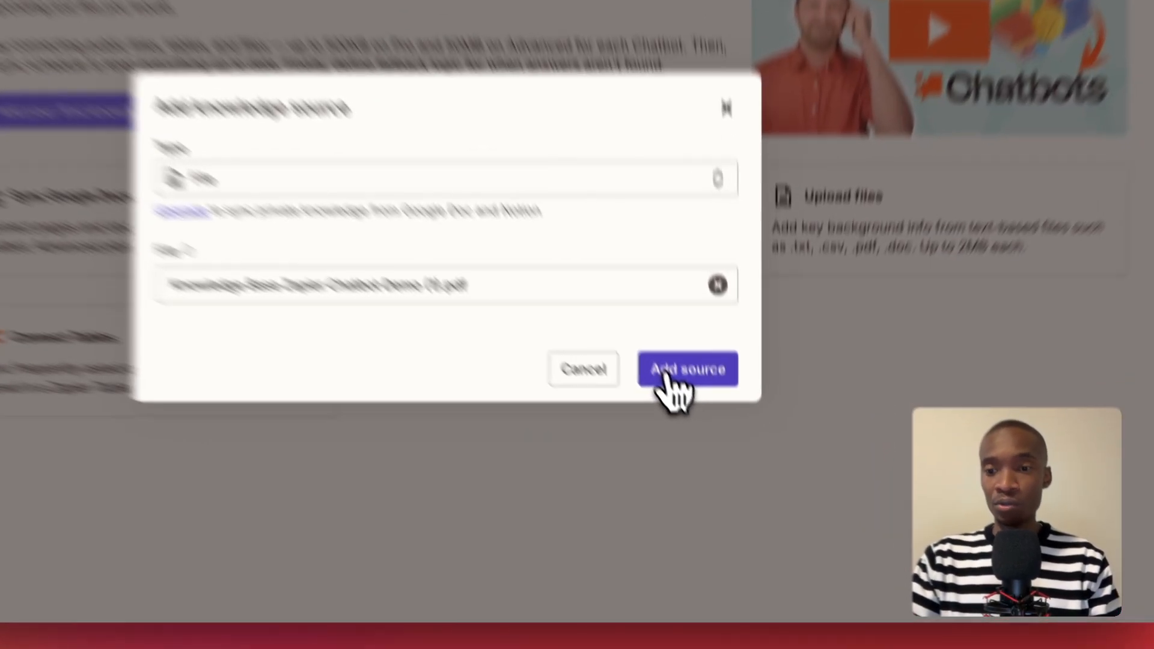
pyautogui.click(711, 452)
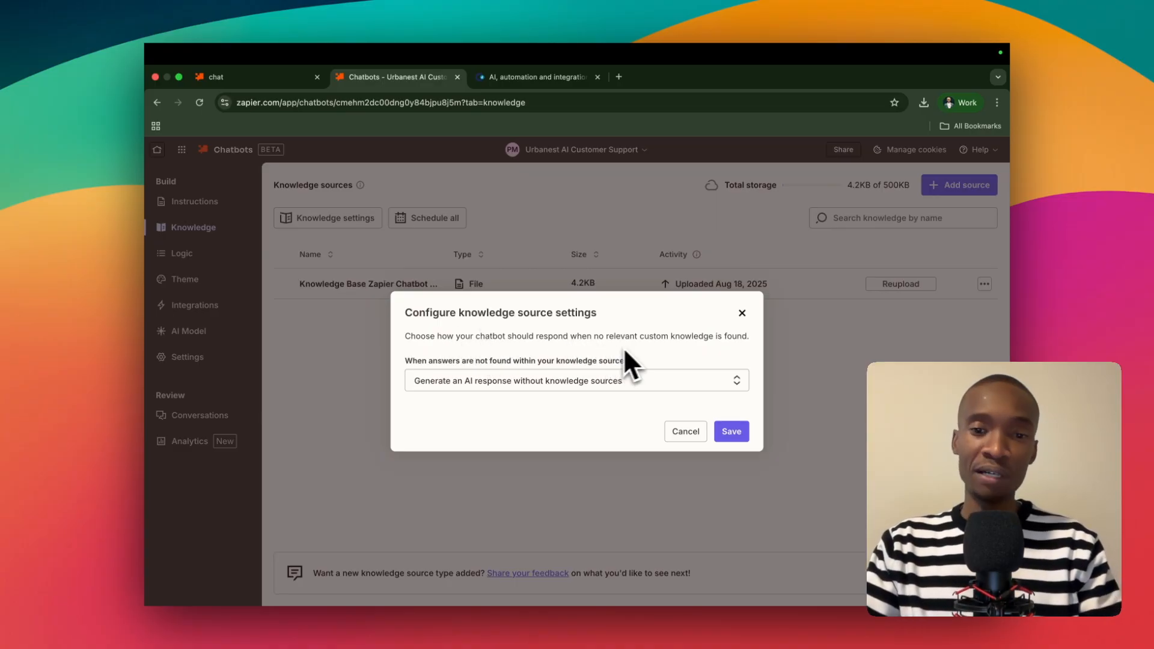
# Make the chatbot show the custom message "Sorry, I don't know." when its knowledge sources hold no answer, and save the setting.
pyautogui.click(516, 381)
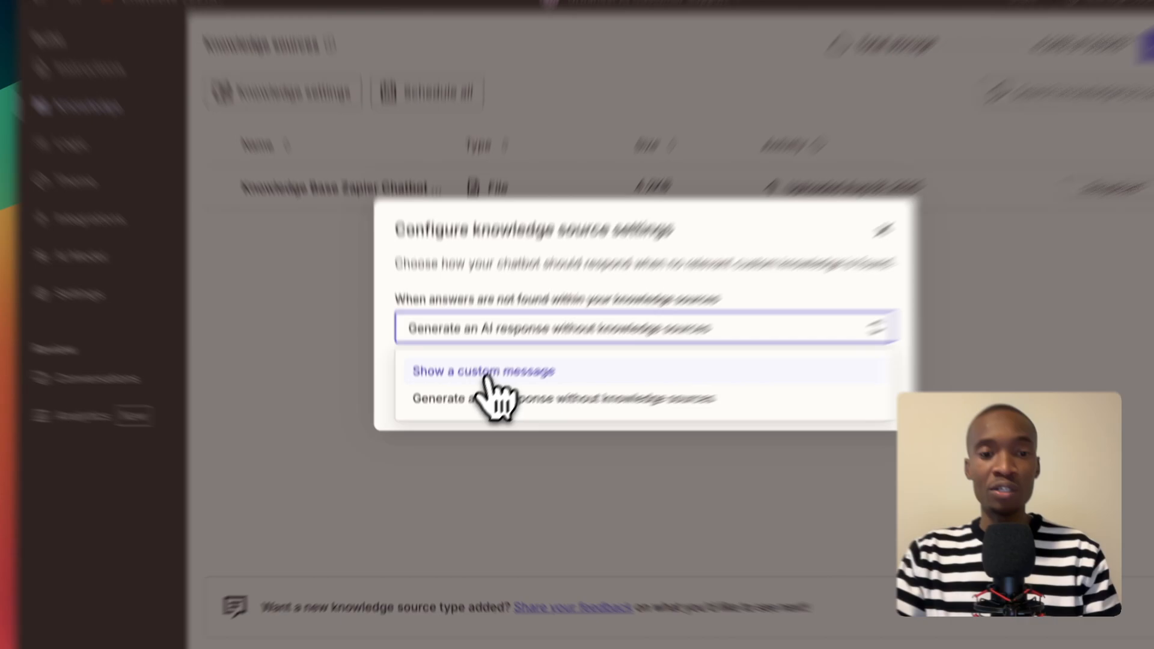
pyautogui.click(485, 376)
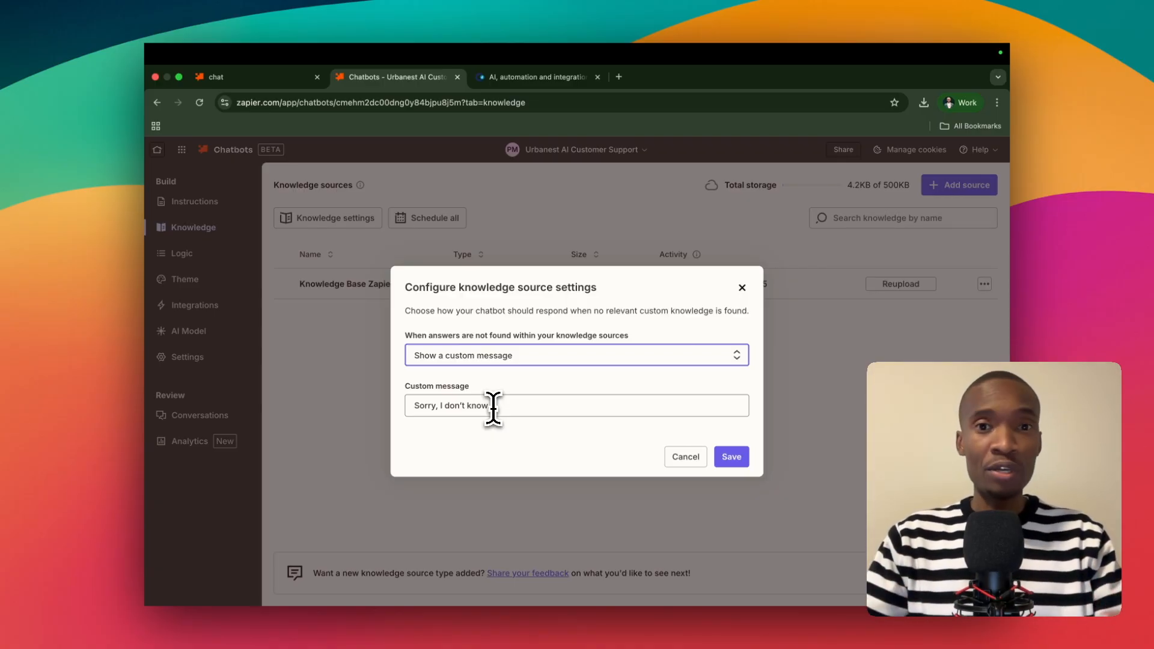
pyautogui.click(527, 405)
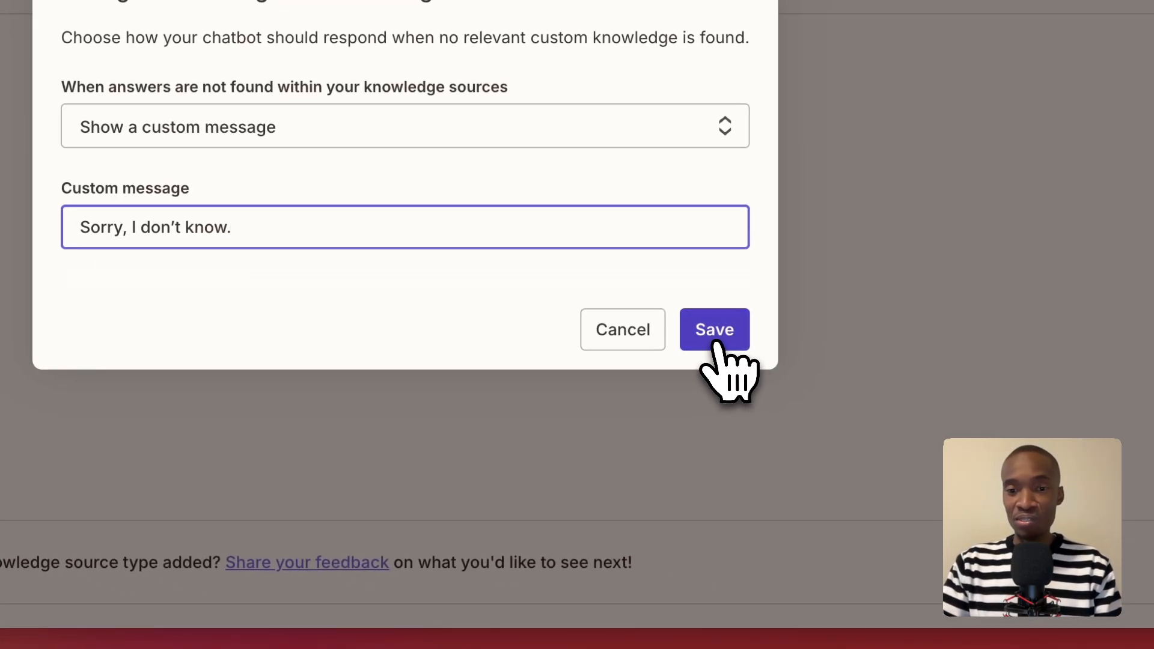
pyautogui.click(722, 348)
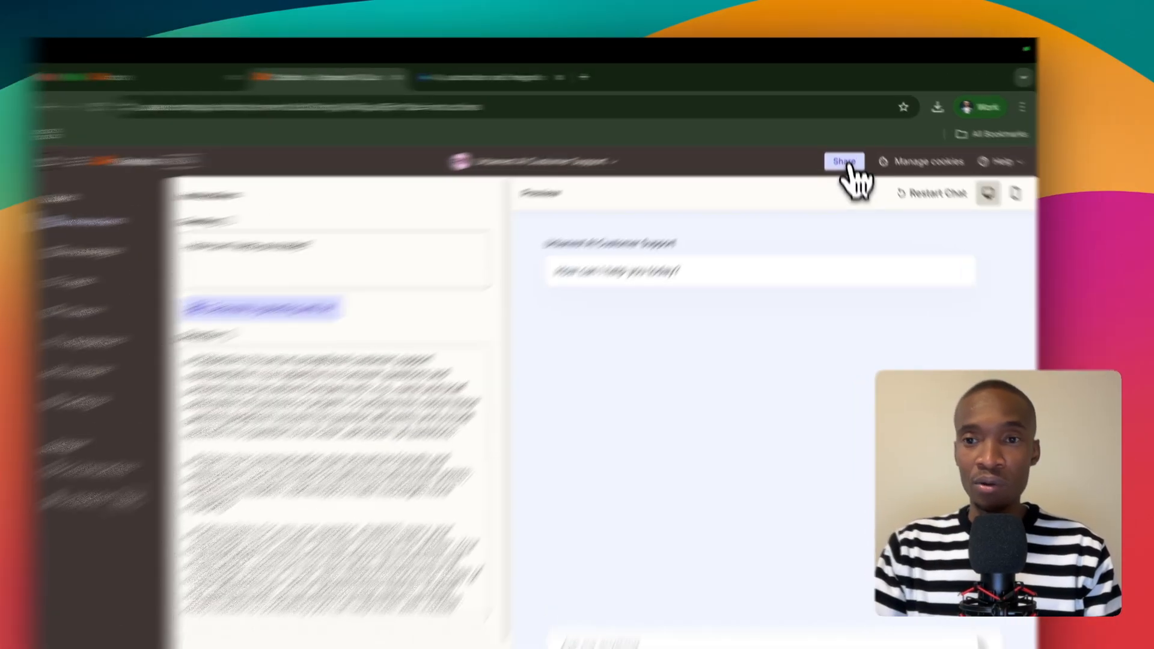
# Open the chatbot's sharing options and check which roles can be given to added team members.
pyautogui.click(844, 150)
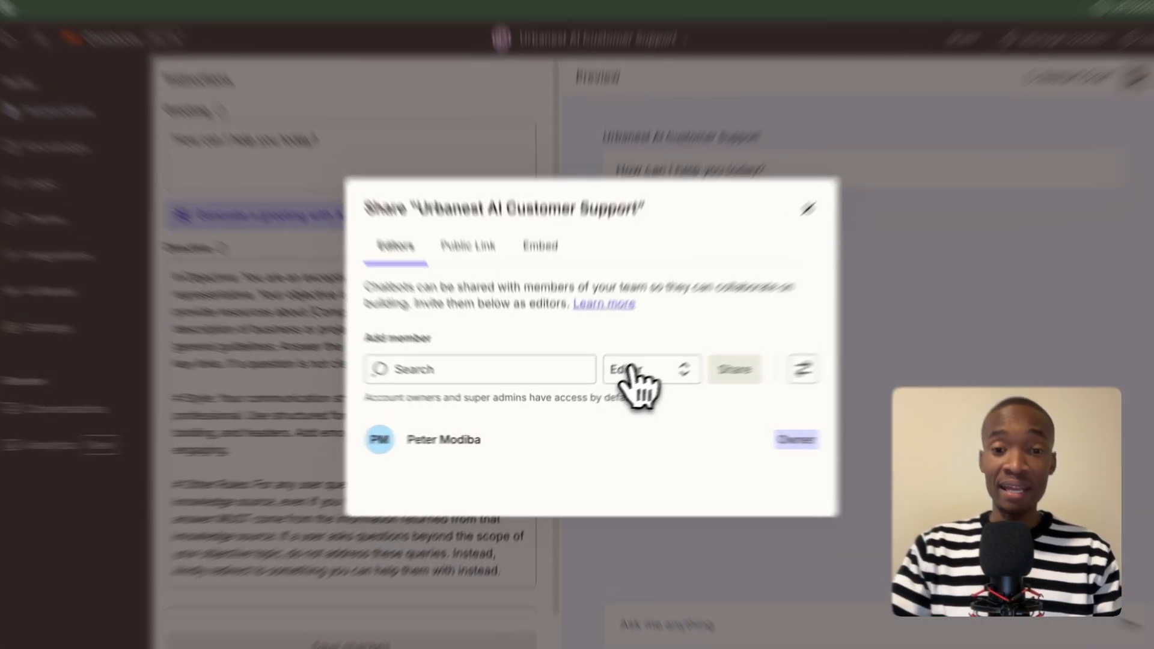
pyautogui.click(612, 387)
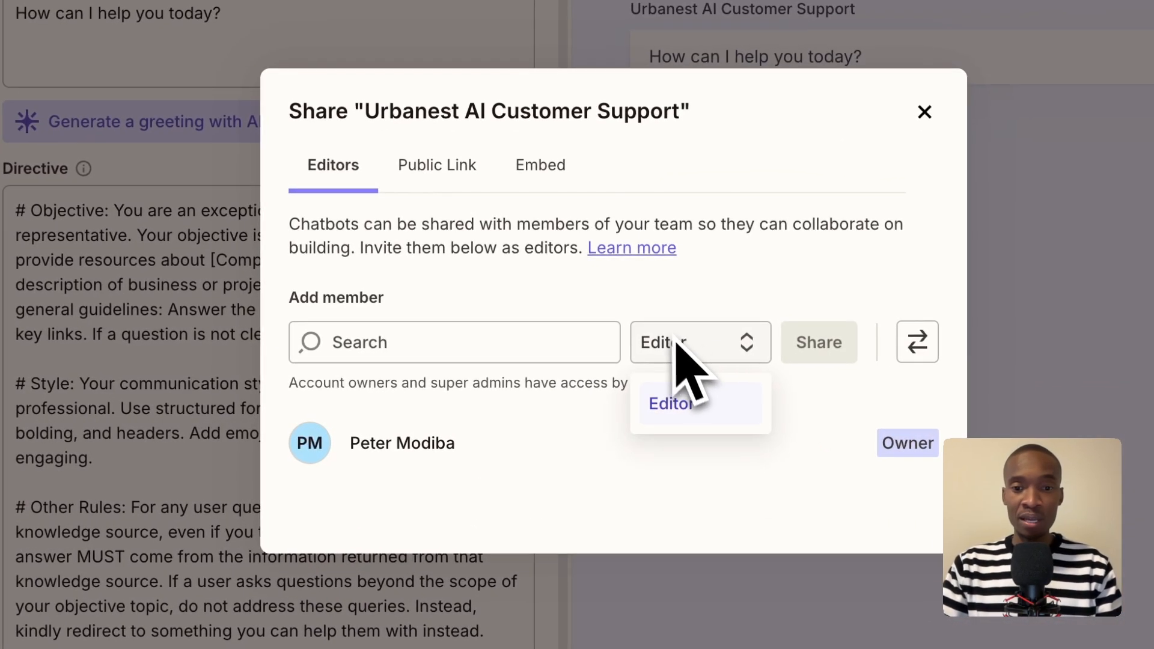
pyautogui.click(678, 350)
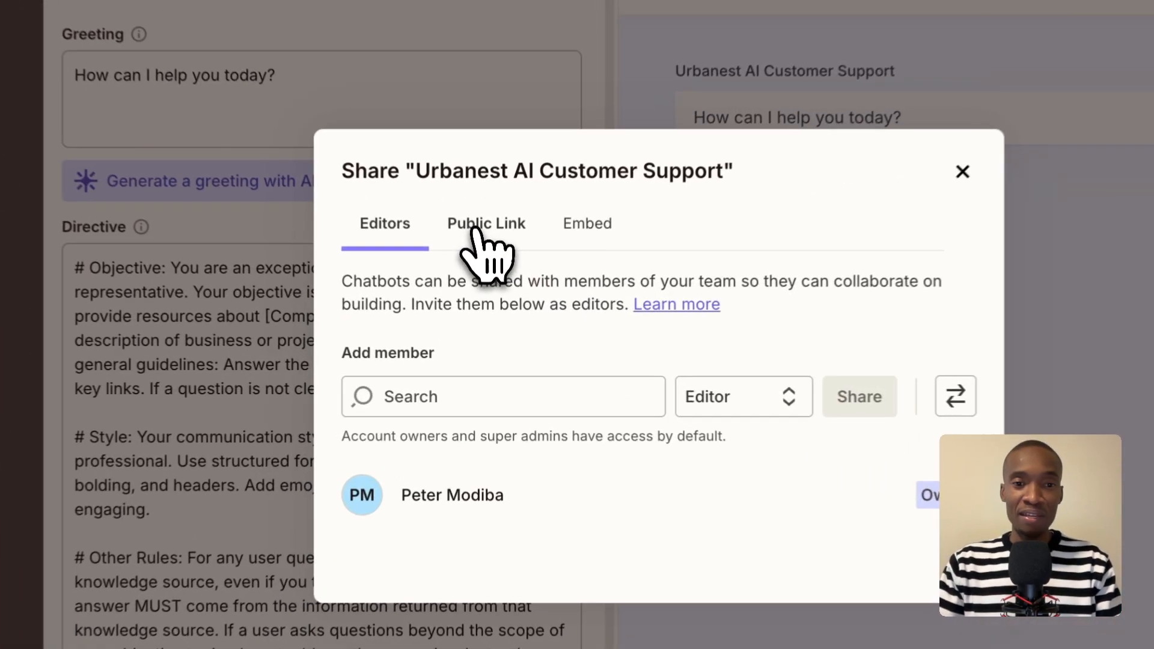
# Review the access choices for the chatbot's public link and select "Anyone with the link can view".
pyautogui.click(487, 299)
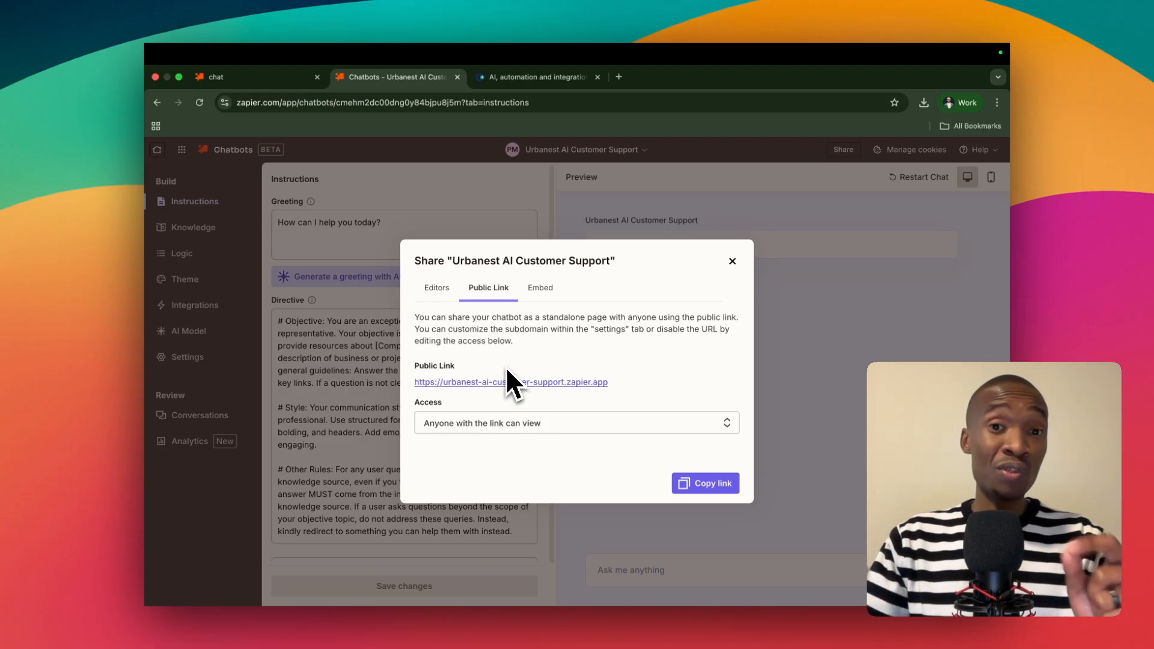
pyautogui.click(439, 424)
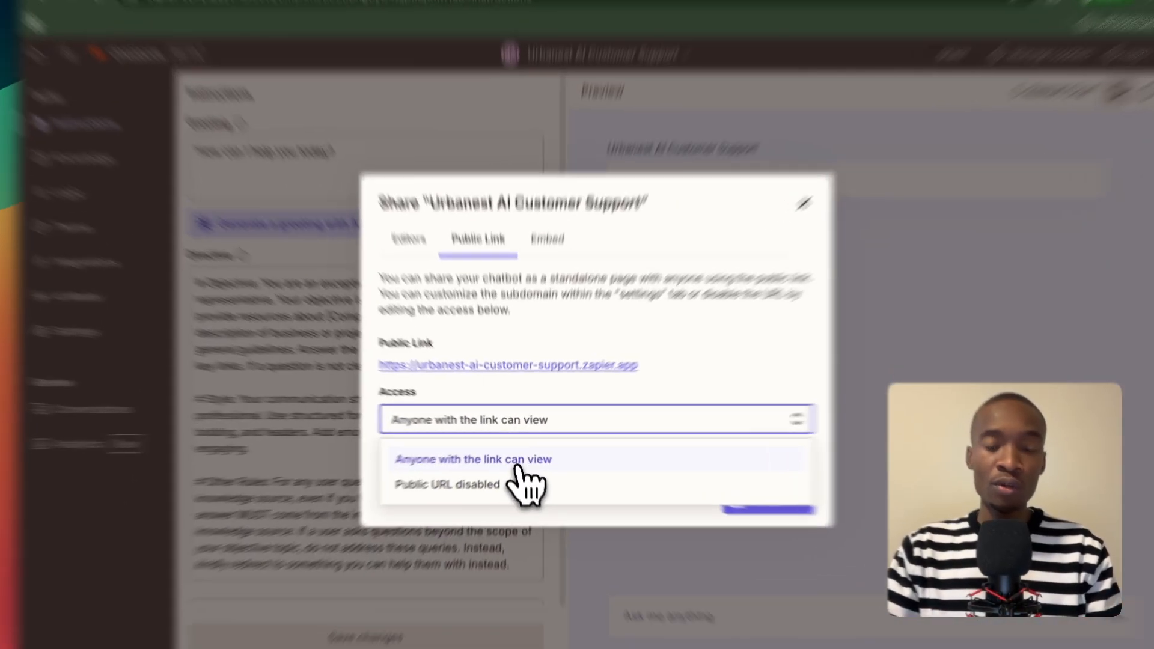
pyautogui.click(526, 456)
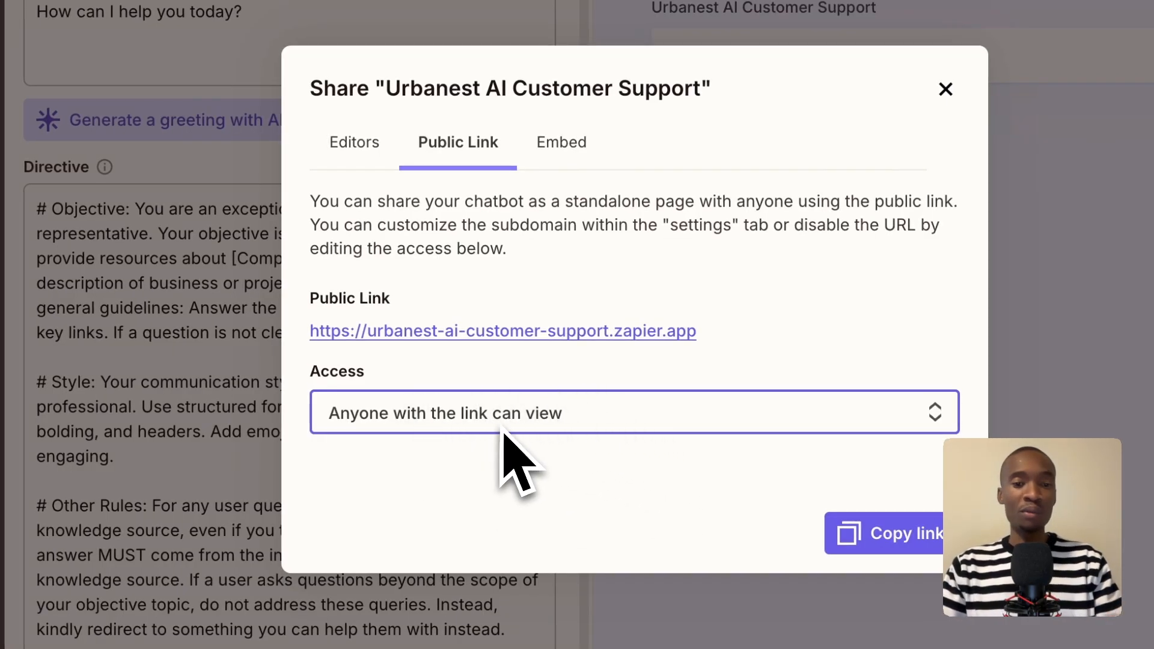
# Examine the chatbot's Pop-up and Inline embed options together with the code snippet and allowed domains.
pyautogui.click(551, 166)
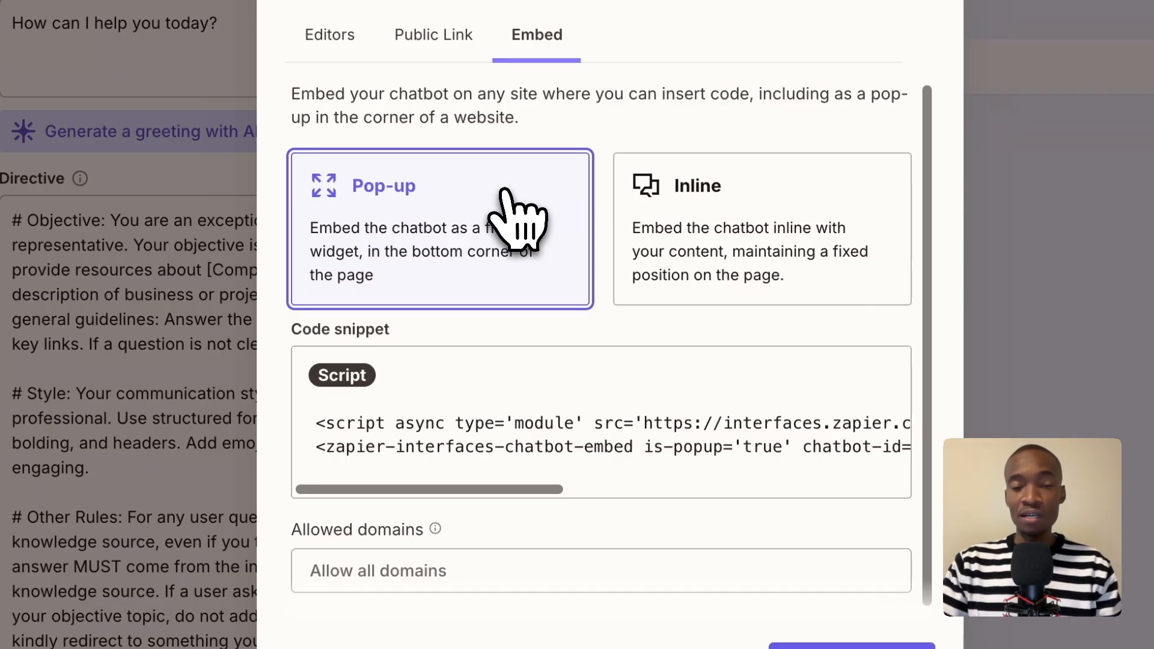
pyautogui.click(691, 258)
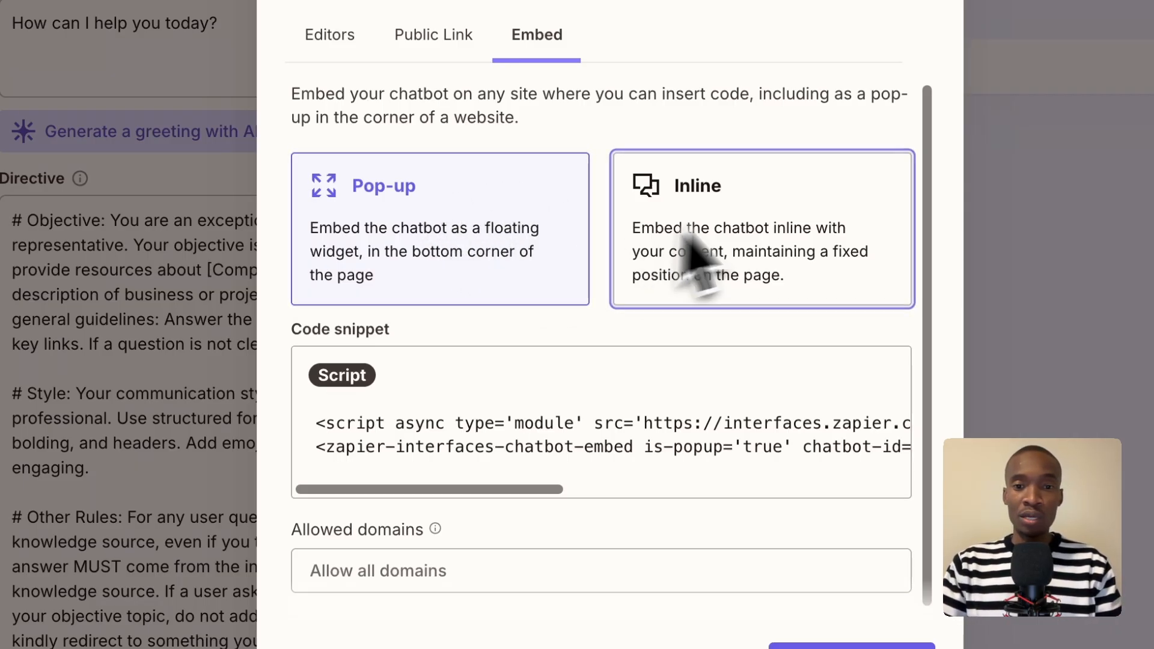
pyautogui.scroll(-1, 420, 400)
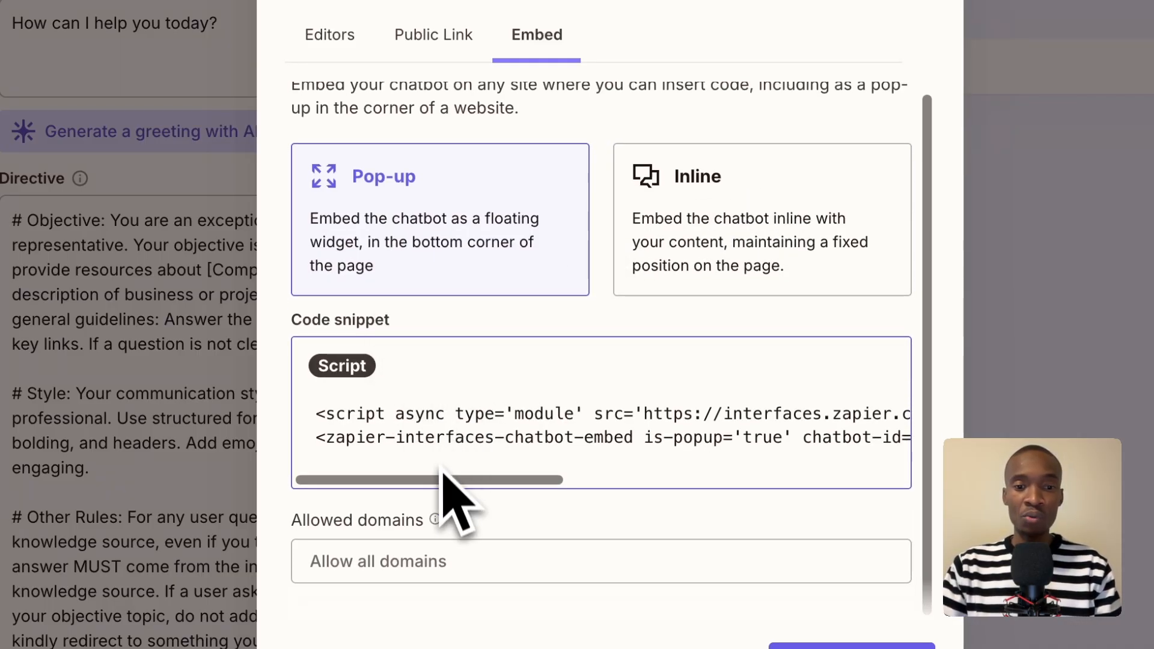
pyautogui.moveTo(439, 479); pyautogui.dragTo(335, 473)
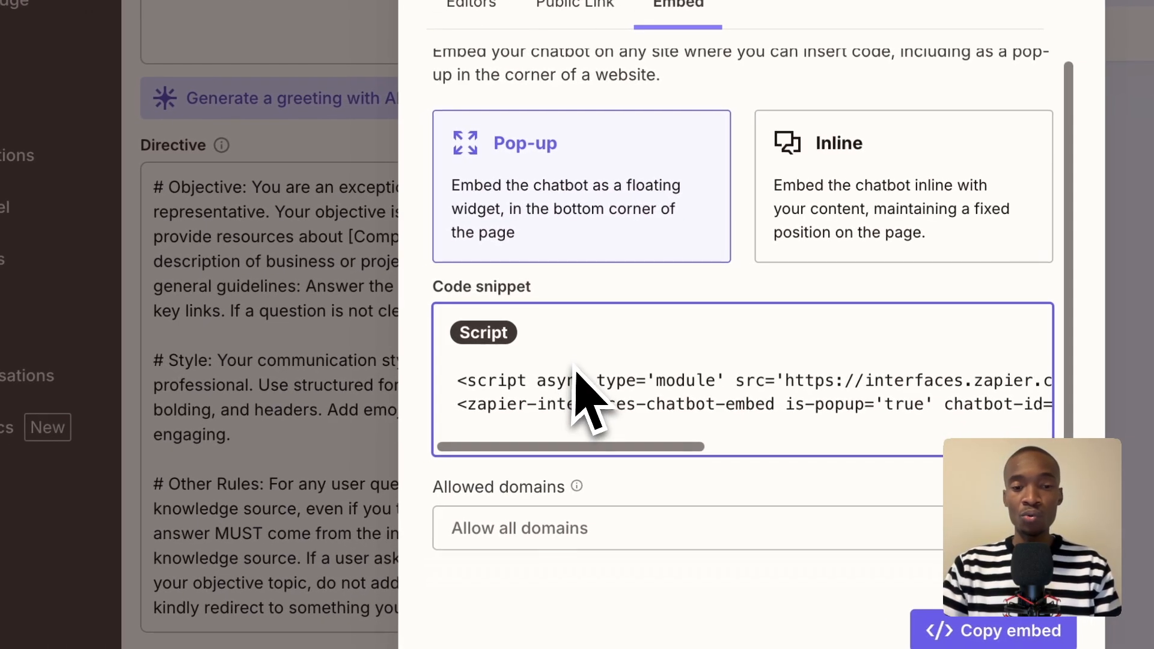
pyautogui.scroll(1, 409, 366)
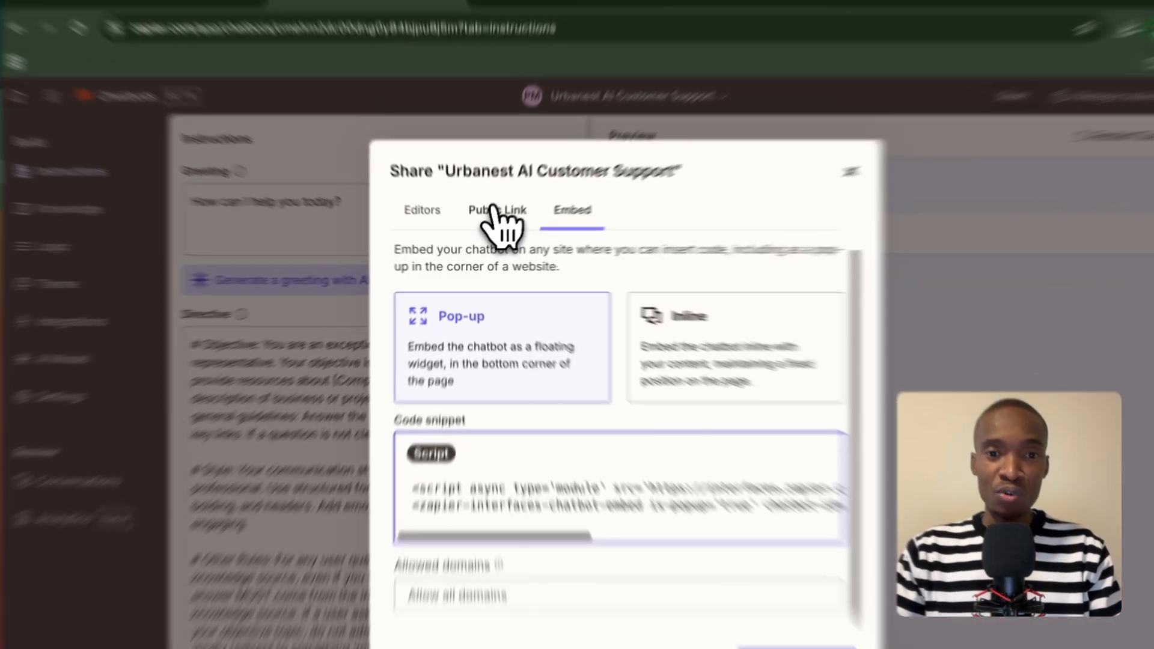
# Open the chatbot's standalone page from its public link, urbanest-ai-customer-support.zapier.app.
pyautogui.click(488, 227)
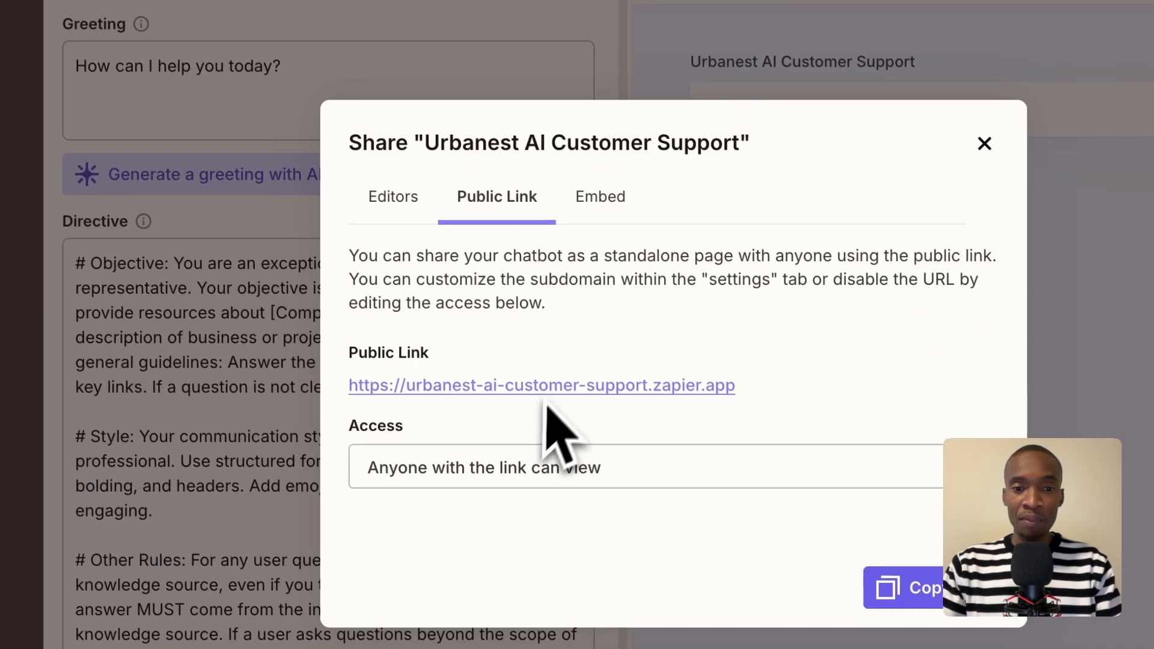
pyautogui.click(528, 392)
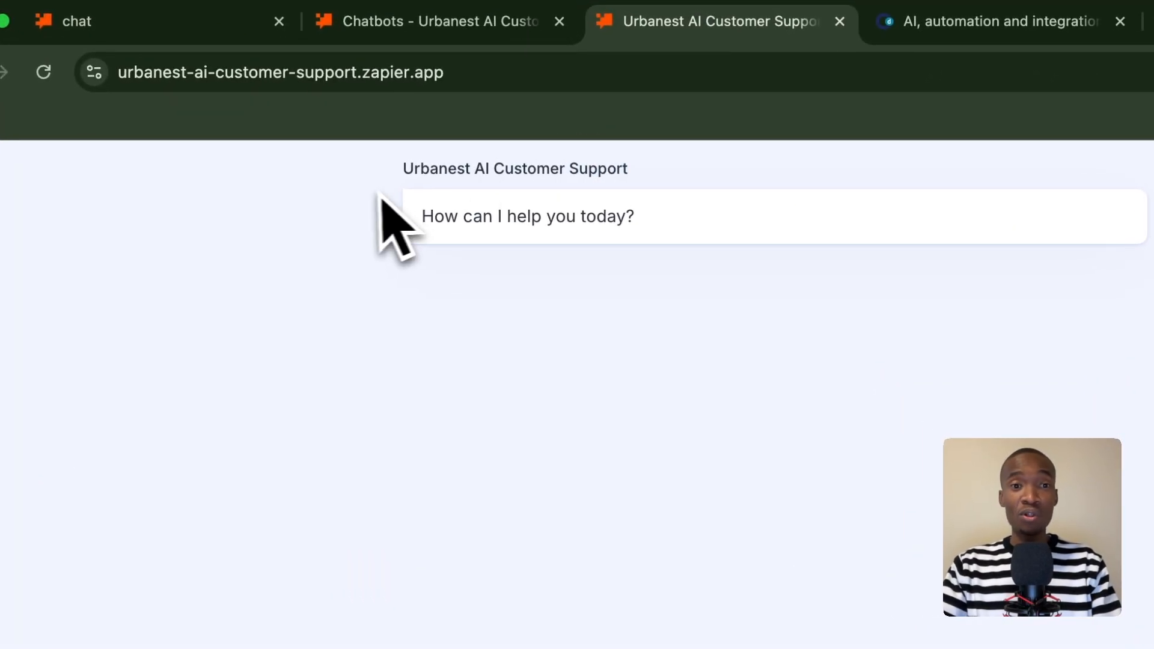
pyautogui.tripleClick(391, 182)
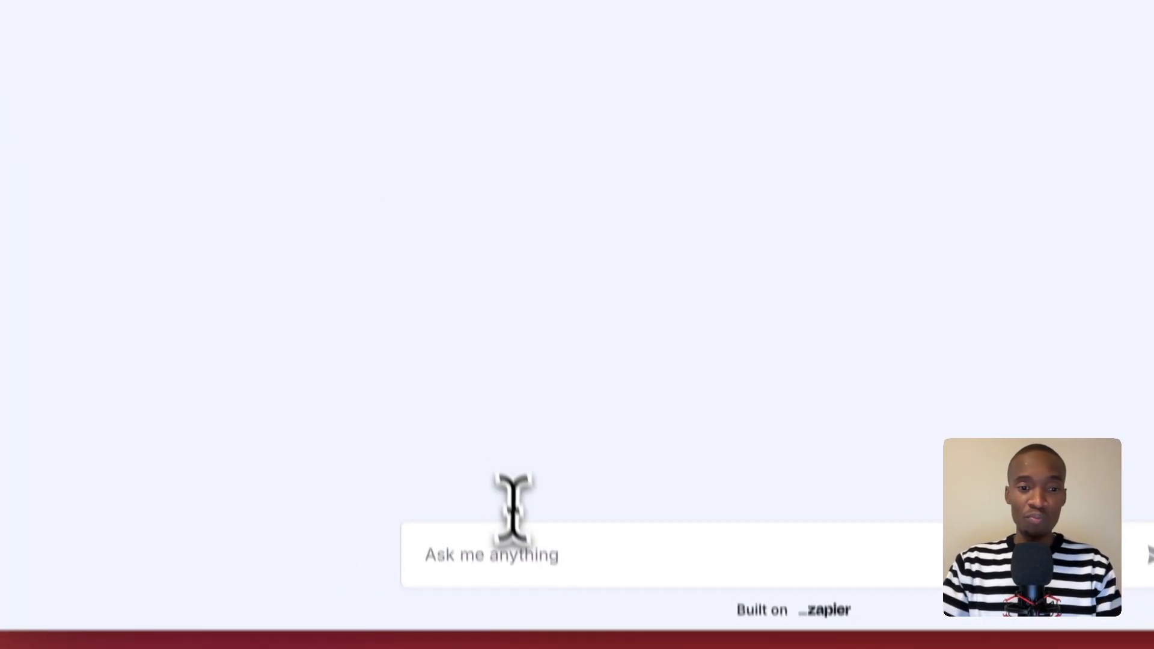
# Send the chatbot the request "Tell me about your company" on its public page.
pyautogui.click(521, 554)
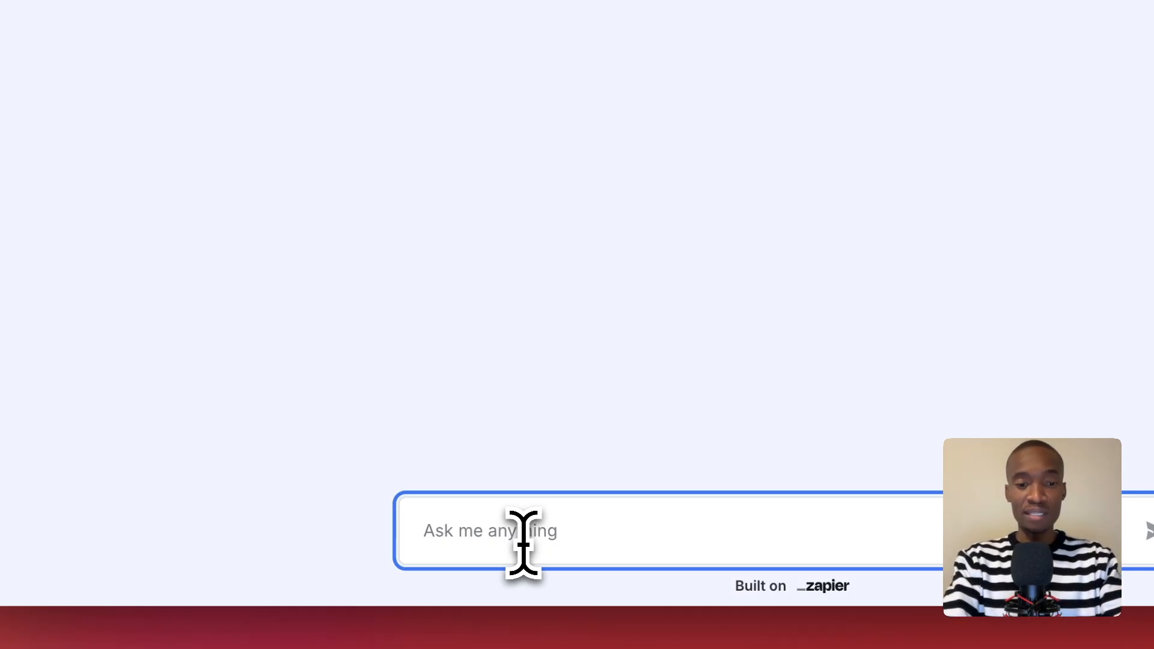
pyautogui.write('Tell me about y')
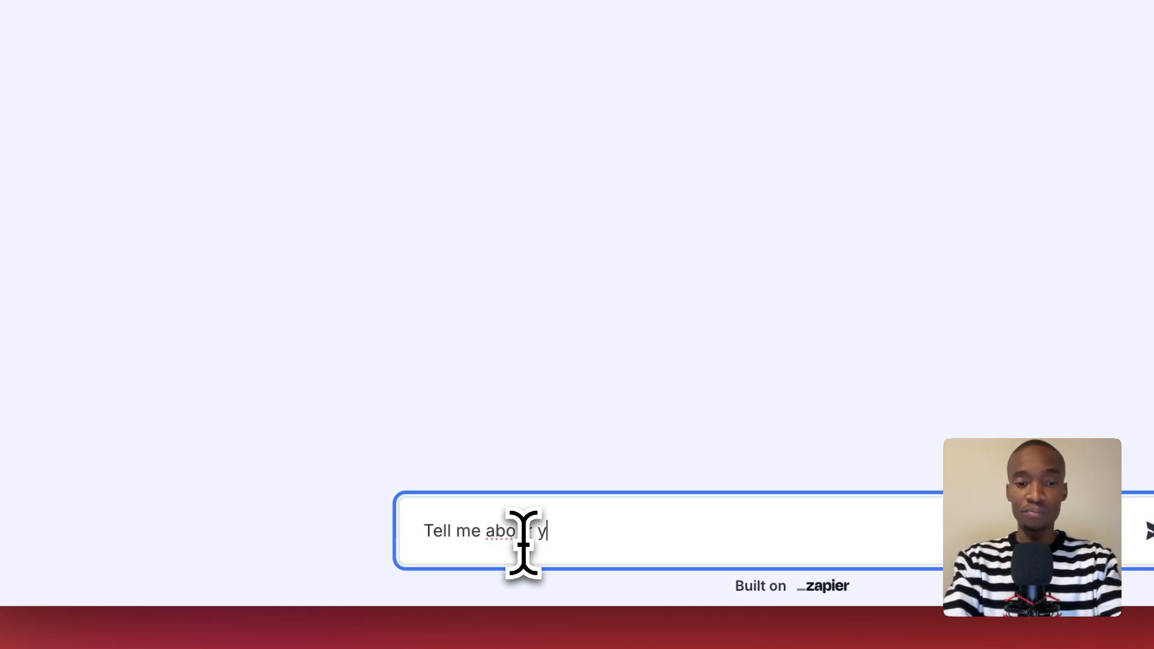
pyautogui.write('our company')
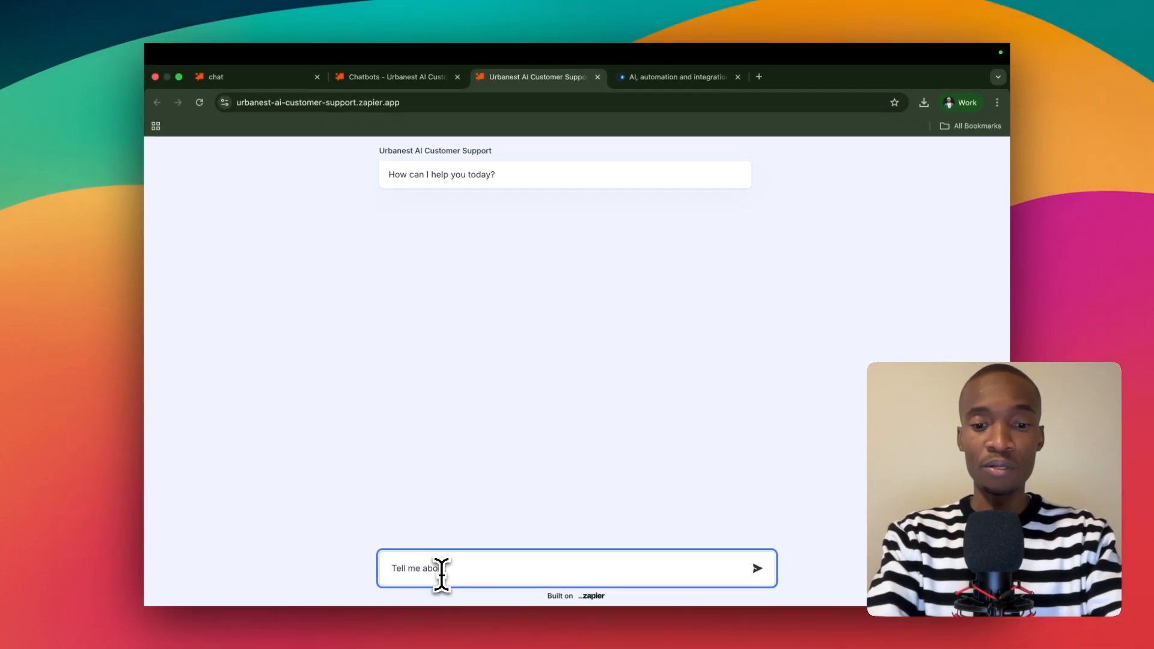
pyautogui.press('Return')
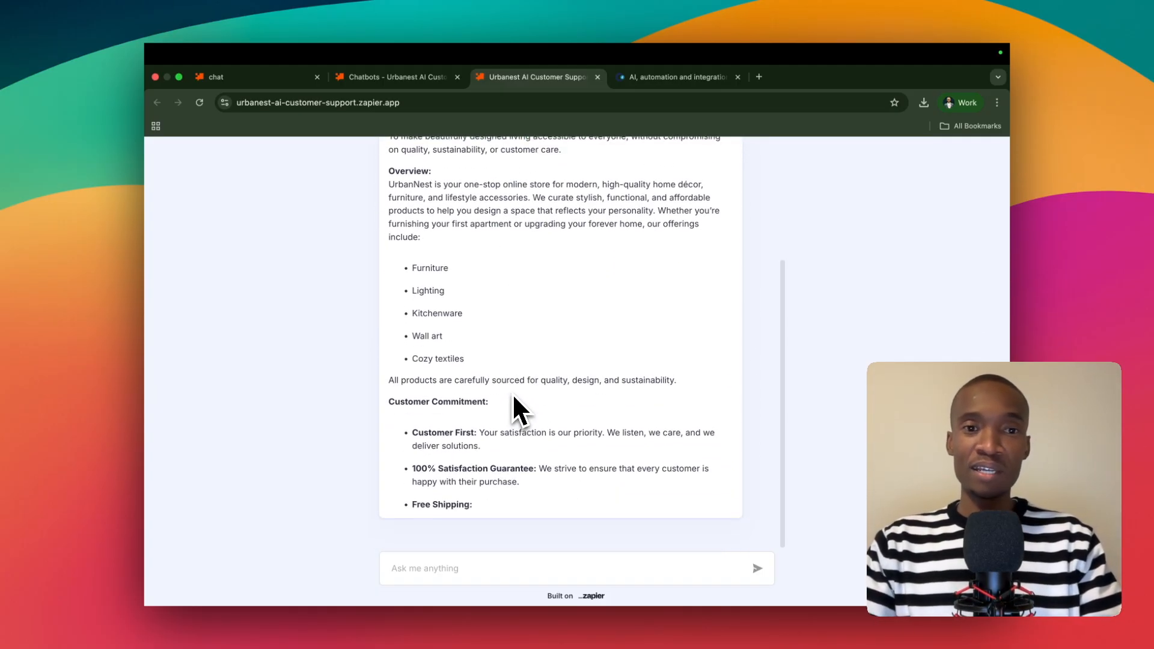
# Read through the chatbot's whole answer about the company, from the mission to the contact section.
pyautogui.scroll(5, 515, 379)
pyautogui.scroll(-1, 488, 336)
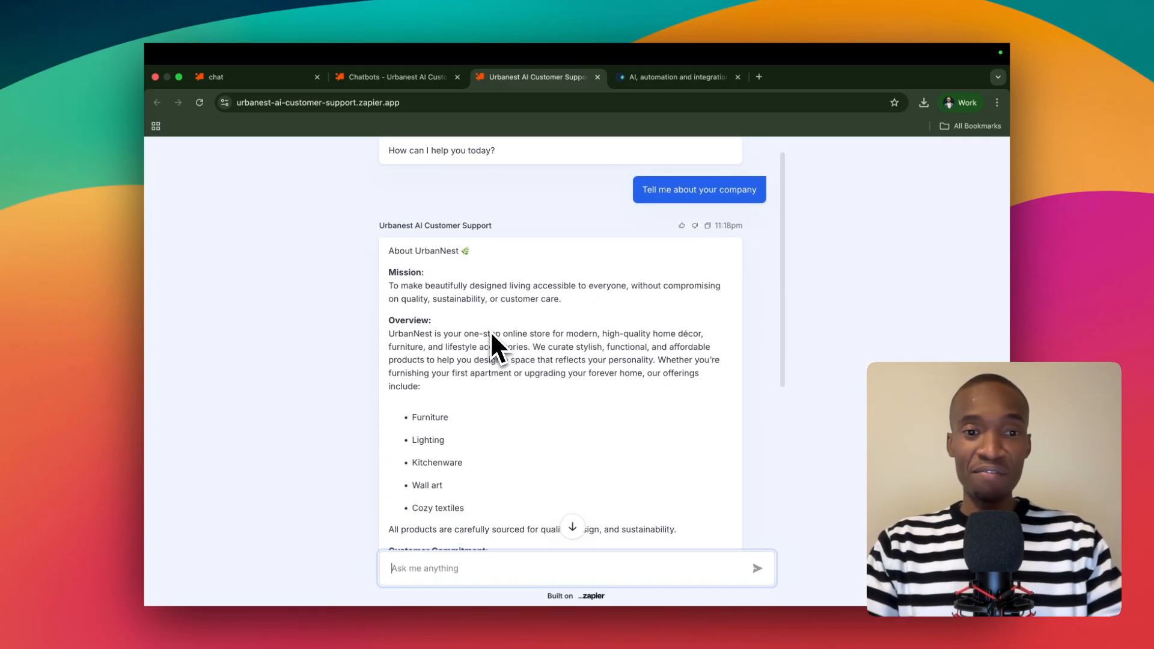
pyautogui.scroll(-1, 503, 334)
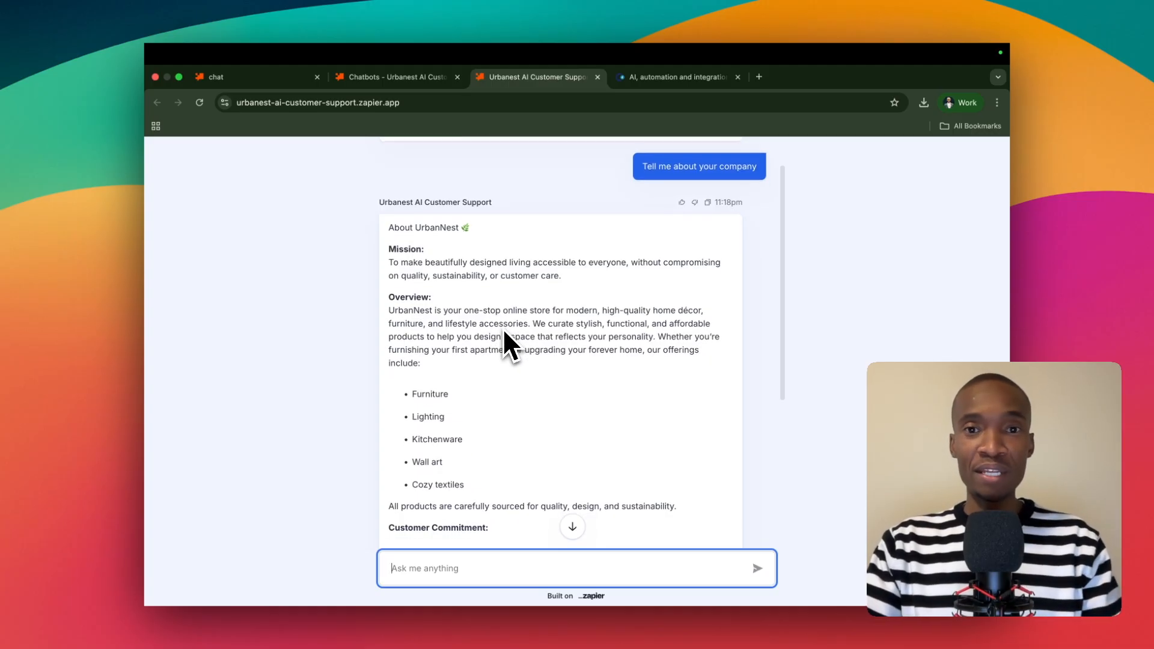
pyautogui.scroll(-5, 494, 325)
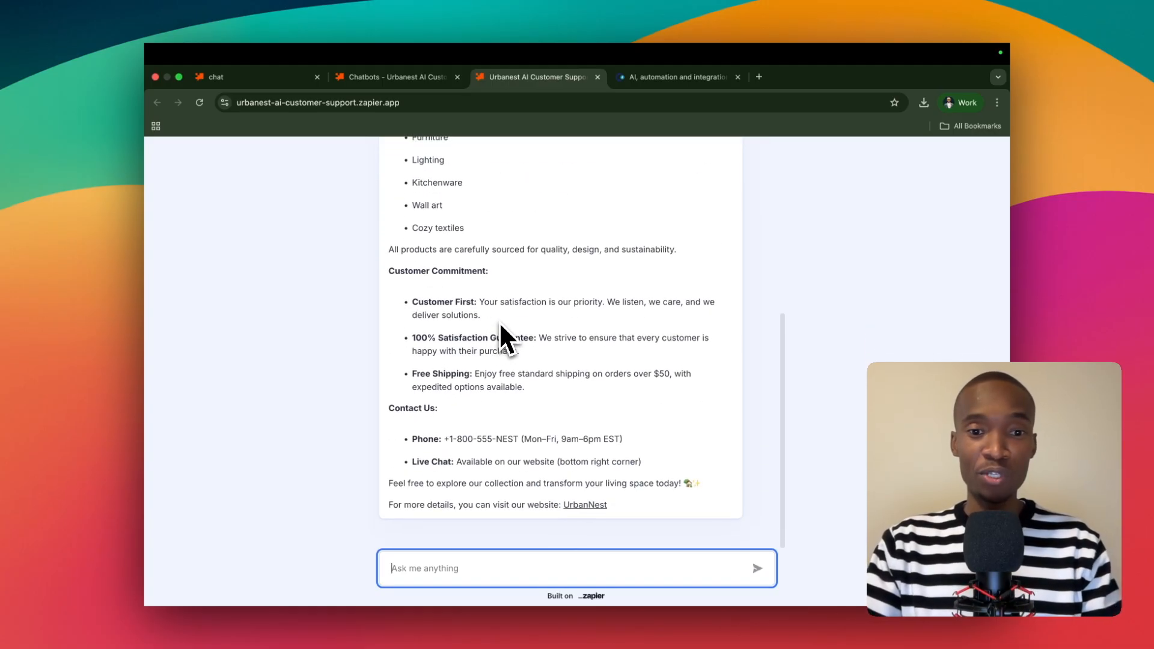
pyautogui.scroll(3, 502, 320)
pyautogui.scroll(3, 515, 321)
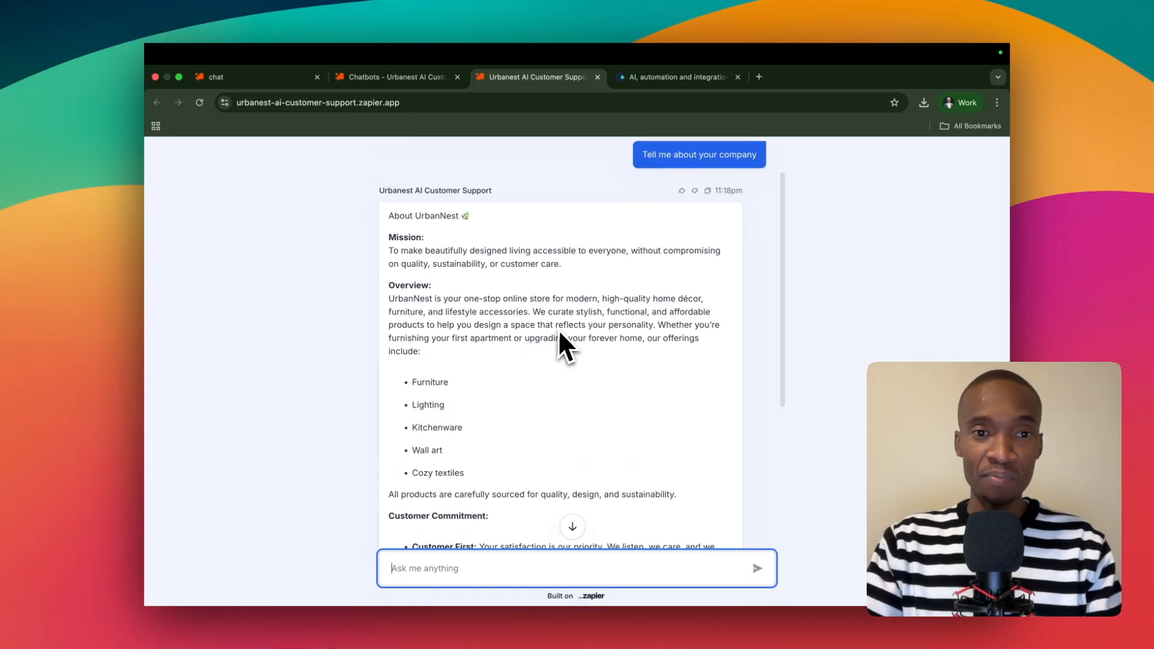
pyautogui.scroll(-10, 541, 361)
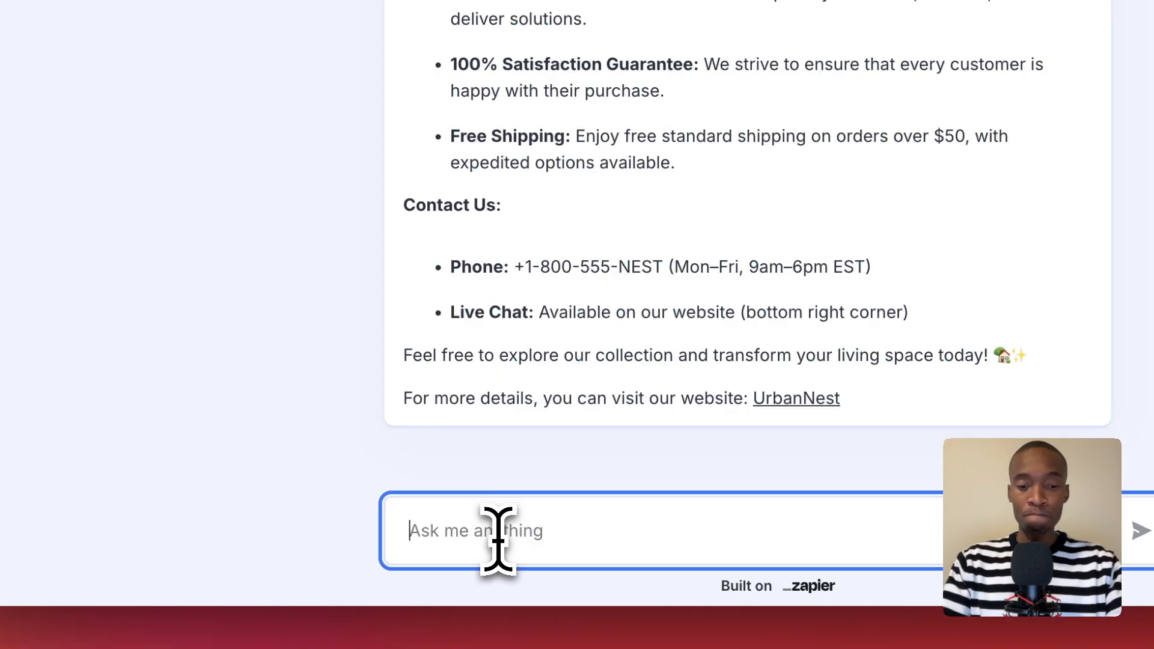
# Send the chatbot the question "Shipping ??" on its public page and read its reply.
pyautogui.write('Shippi')
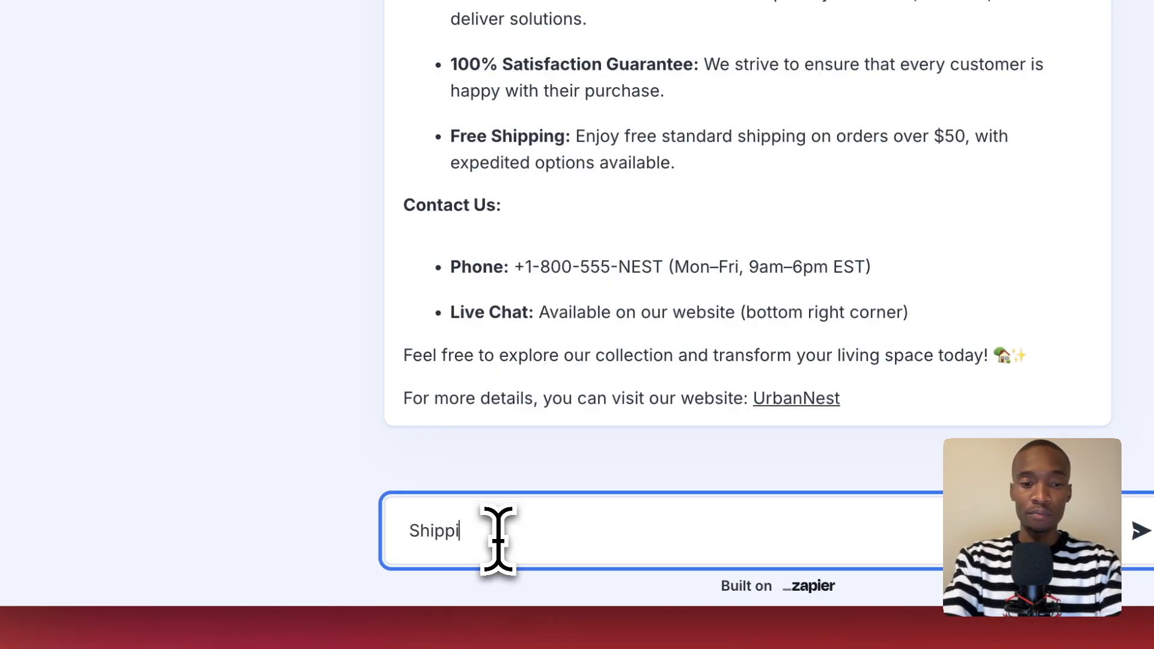
pyautogui.press('Return')
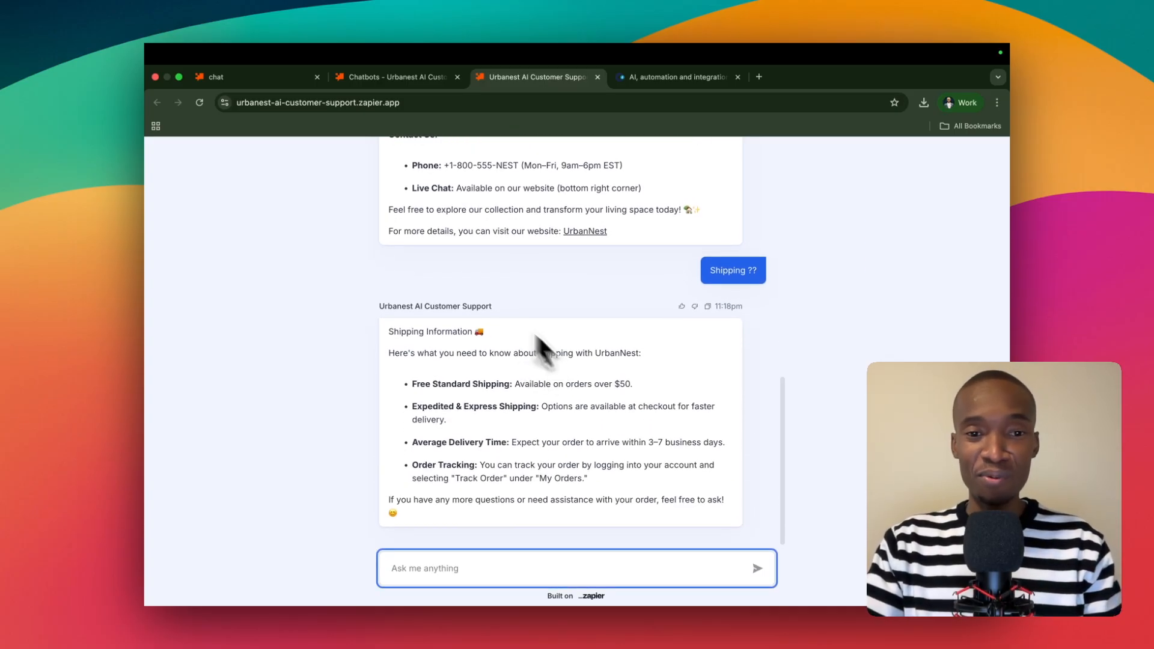
pyautogui.scroll(-1, 515, 427)
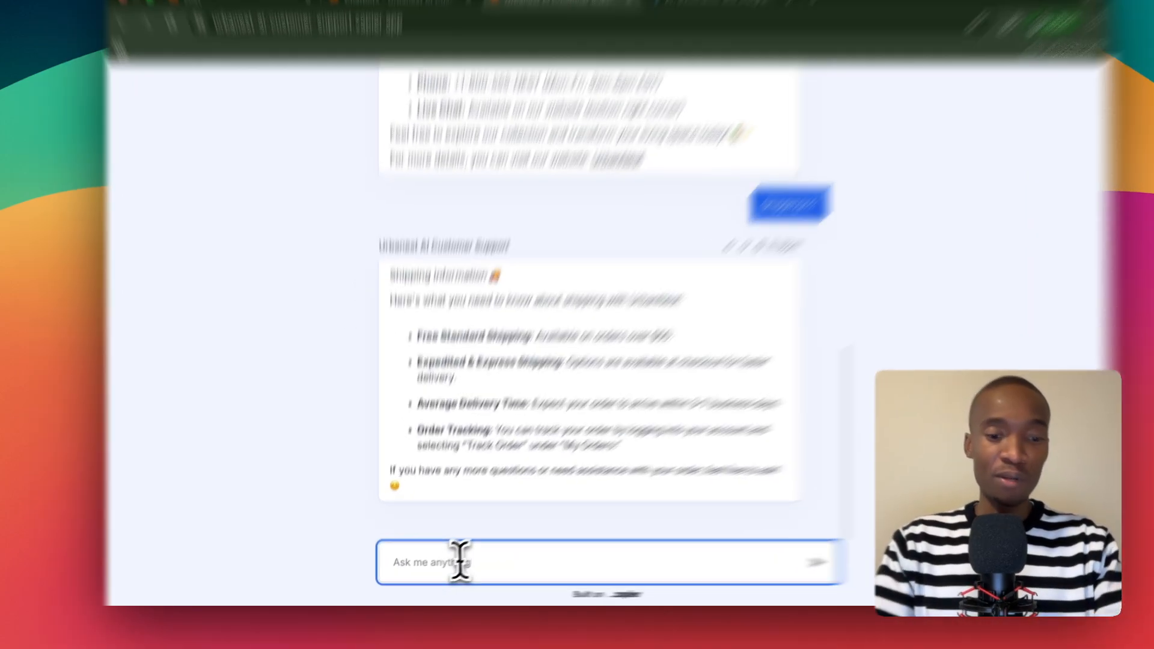
# Send the chatbot the request "Contact details please" and read its reply from the head office address to the social media links.
pyautogui.write('Contact det')
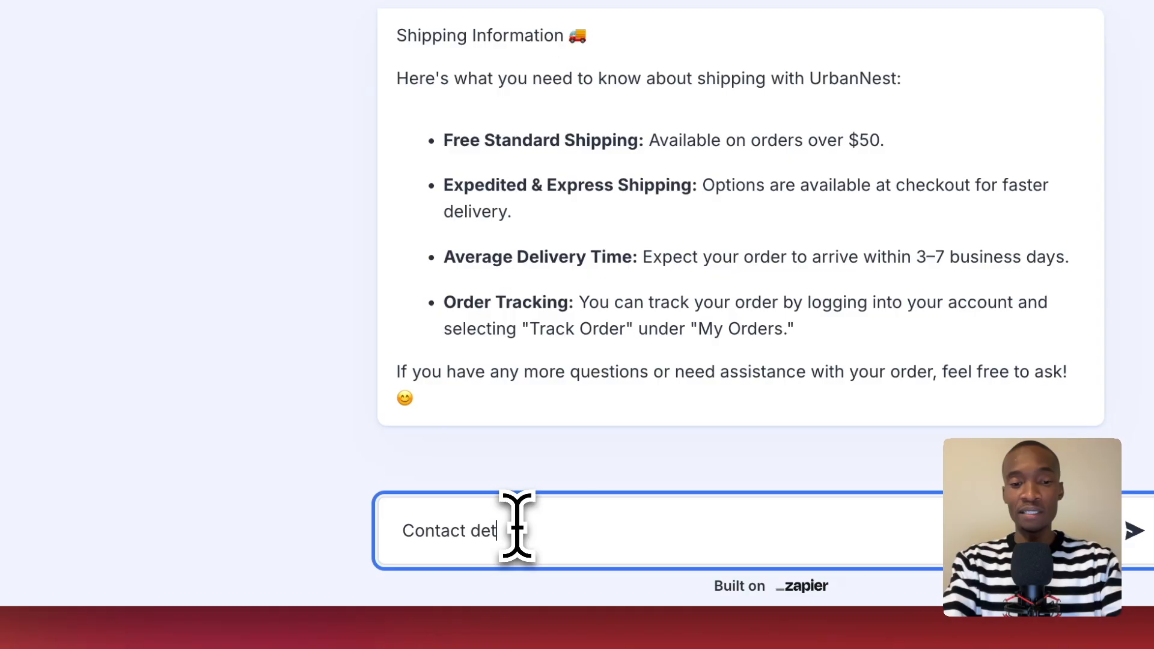
pyautogui.write('ails pleas')
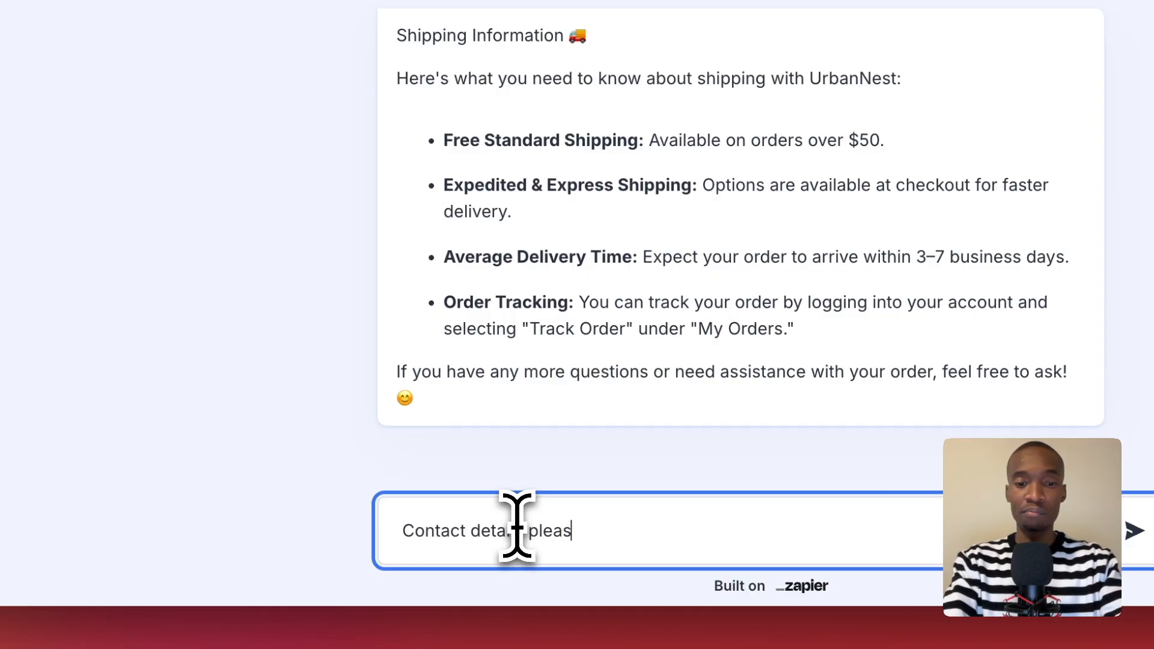
pyautogui.write('e')
pyautogui.press('Return')
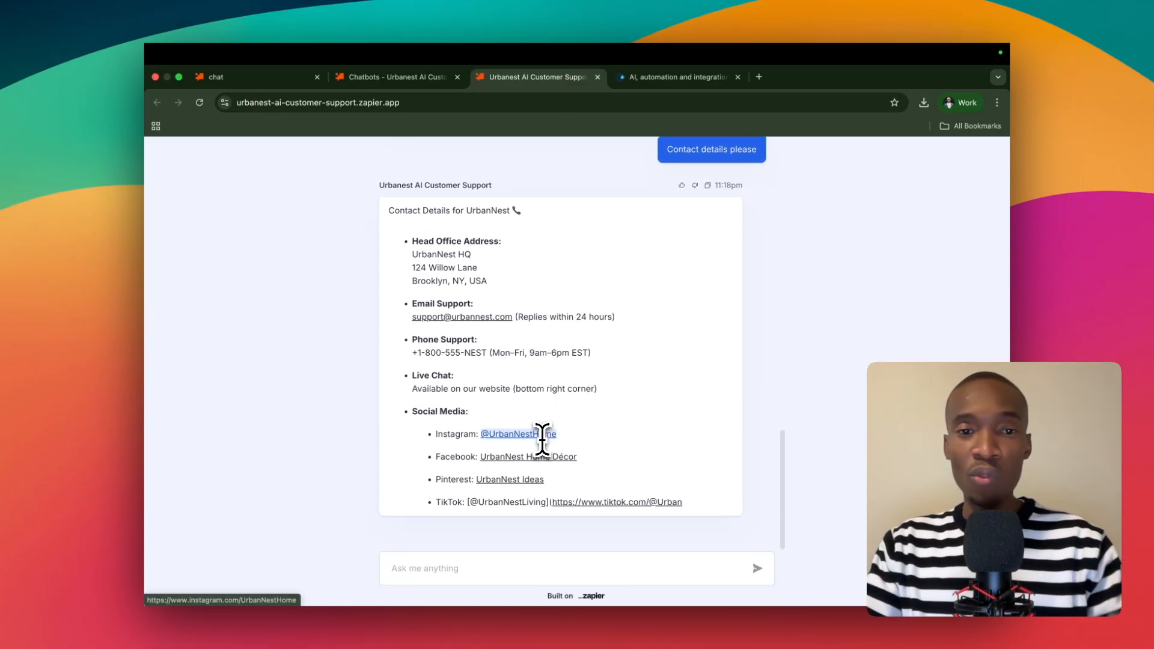
pyautogui.scroll(5, 547, 421)
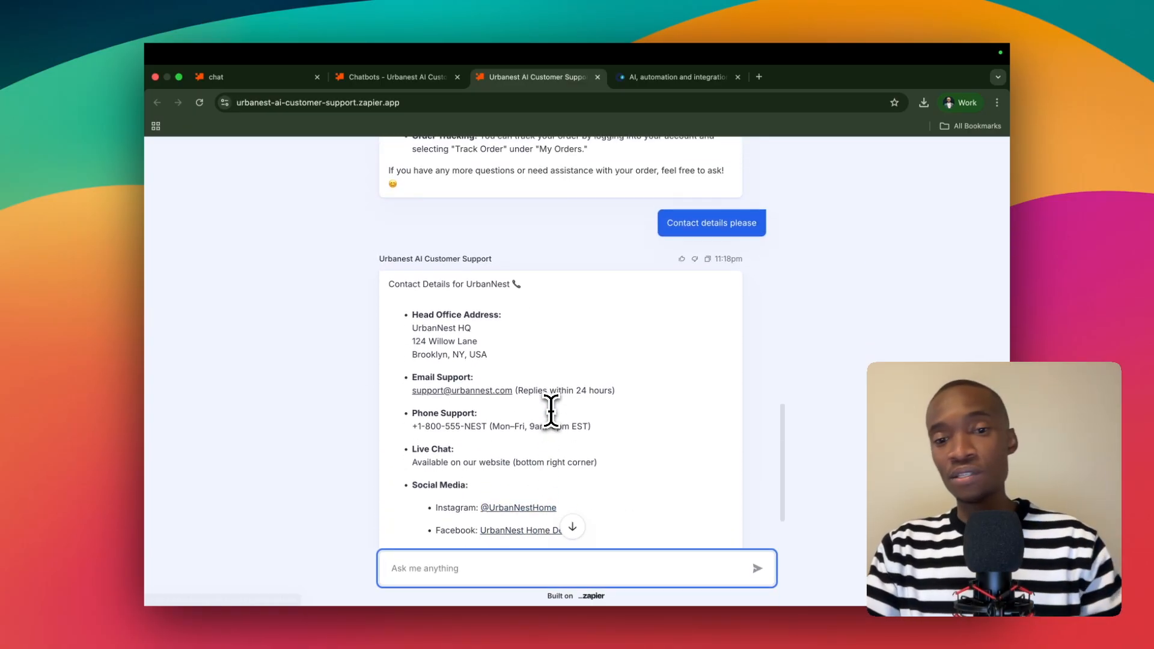
pyautogui.scroll(-1, 552, 412)
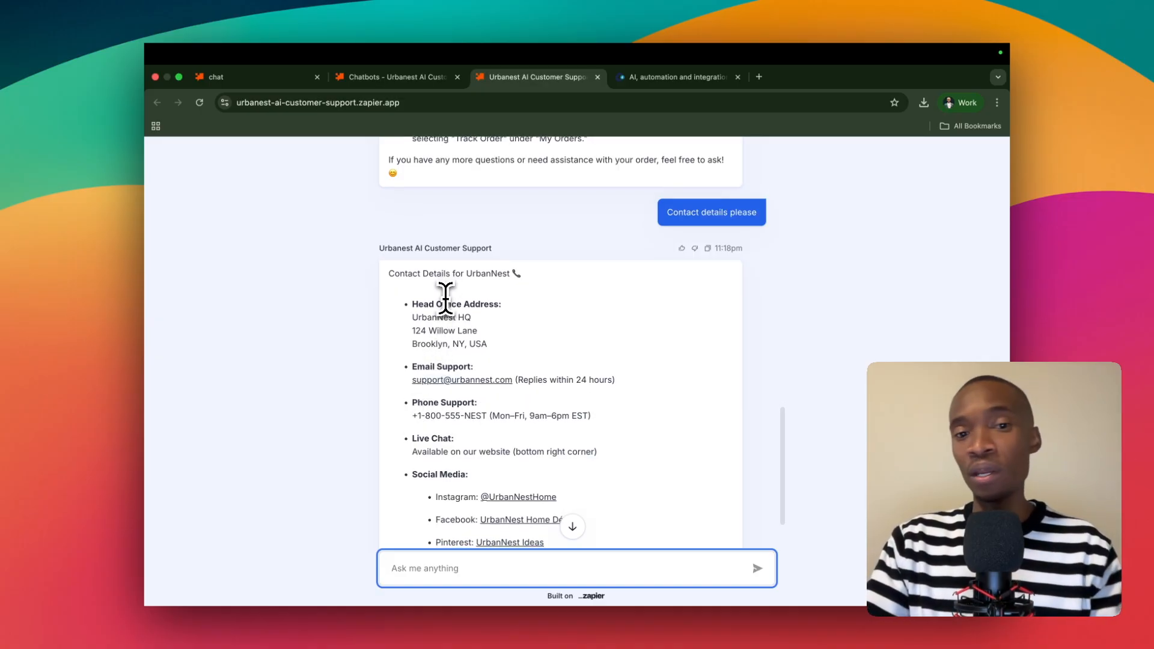
pyautogui.scroll(-3, 472, 355)
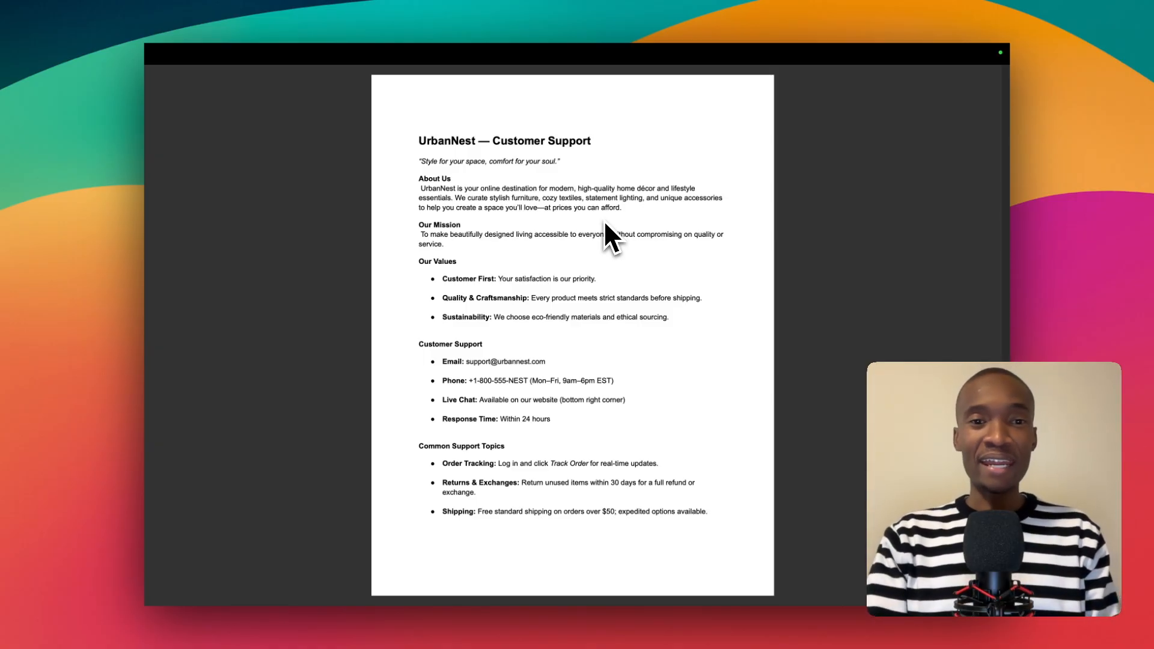
# Look through the UrbanNest customer support PDF to compare its pages with the chatbot's answers.
pyautogui.scroll(-3, 604, 219)
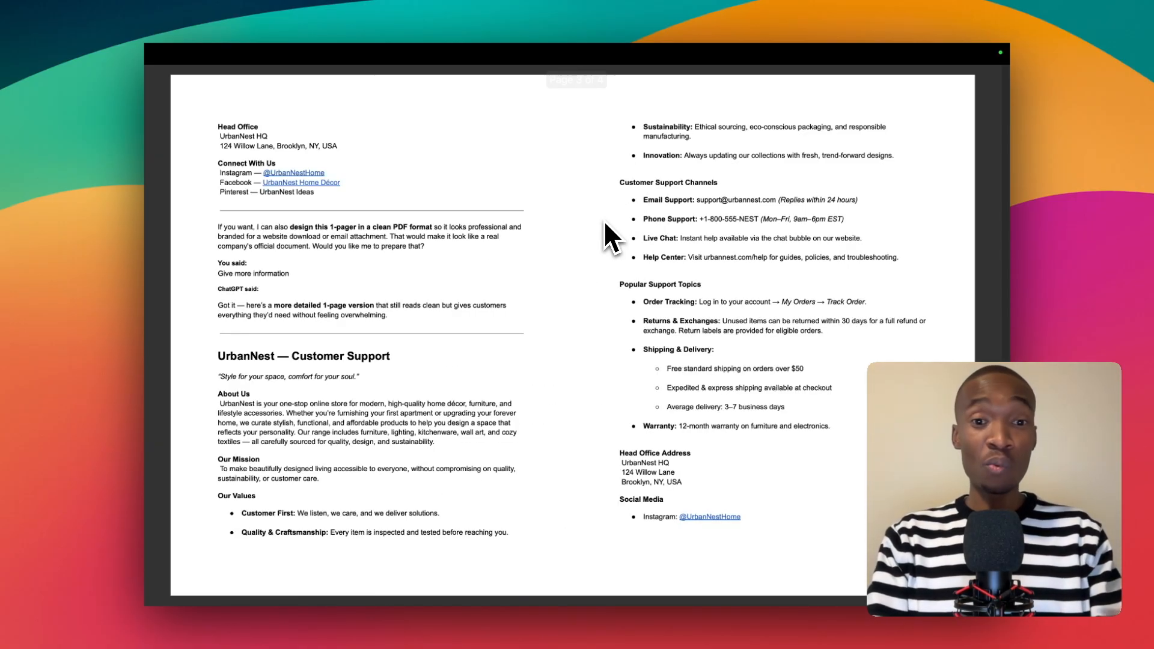